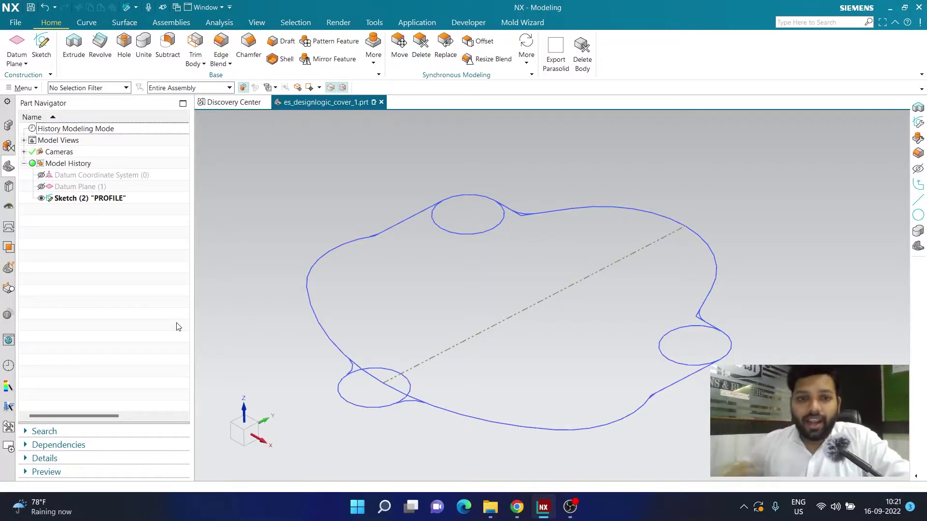
- Examine the PROFILE sketch's outline, corner fillets and three circles up close
{"action": "scroll", "coordinate": [351, 382], "scroll_direction": "up", "scroll_amount": 4}
{"action": "scroll", "coordinate": [329, 338], "scroll_direction": "down", "scroll_amount": 3}
{"action": "scroll", "coordinate": [645, 370], "scroll_direction": "up", "scroll_amount": 5}
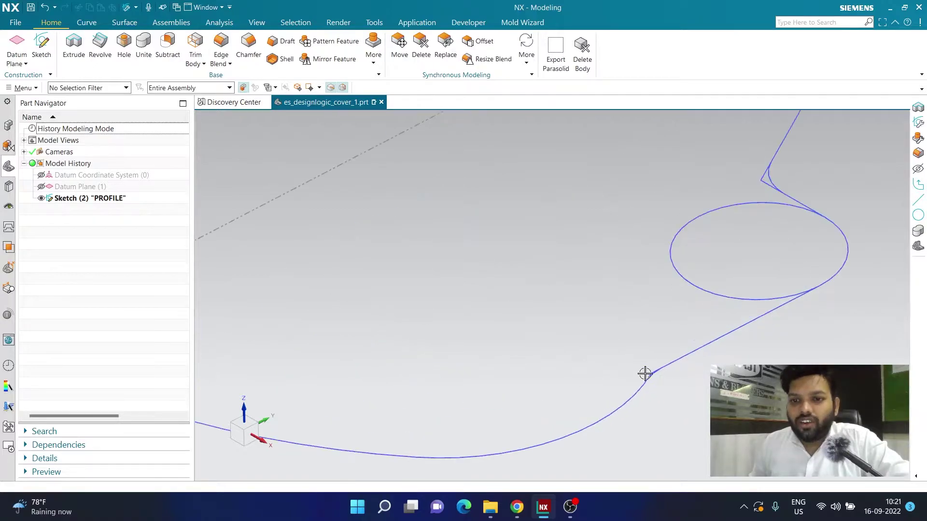
{"action": "scroll", "coordinate": [858, 356], "scroll_direction": "down", "scroll_amount": 3}
{"action": "scroll", "coordinate": [757, 204], "scroll_direction": "up", "scroll_amount": 6}
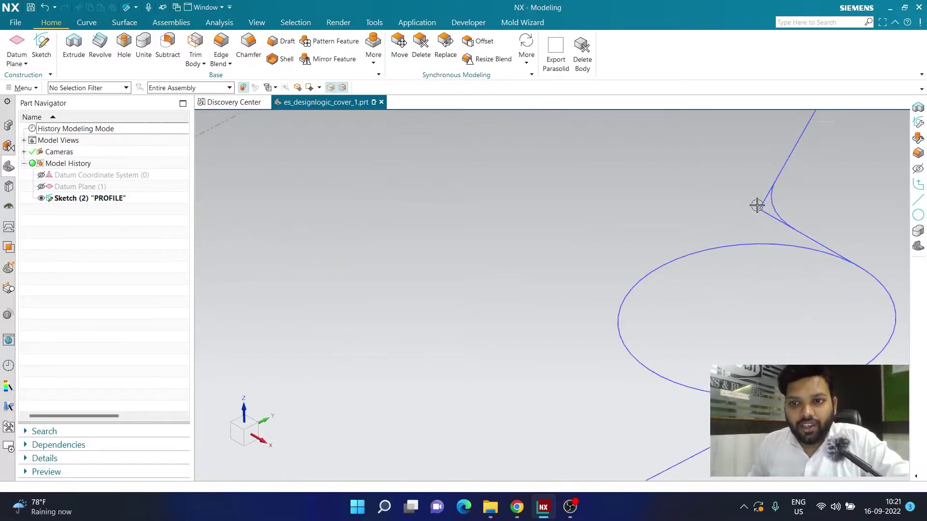
{"action": "scroll", "coordinate": [763, 266], "scroll_direction": "down", "scroll_amount": 5}
{"action": "scroll", "coordinate": [660, 201], "scroll_direction": "up", "scroll_amount": 4}
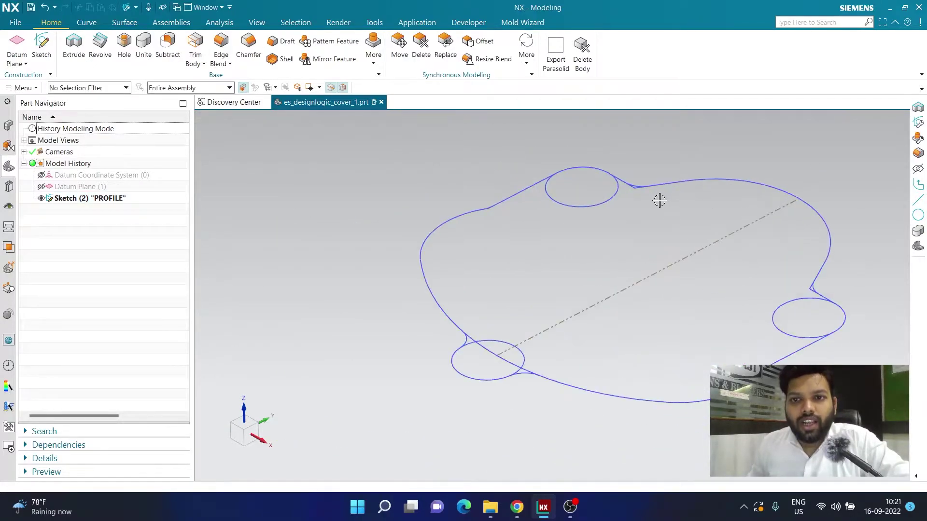
{"action": "scroll", "coordinate": [666, 231], "scroll_direction": "up", "scroll_amount": 3}
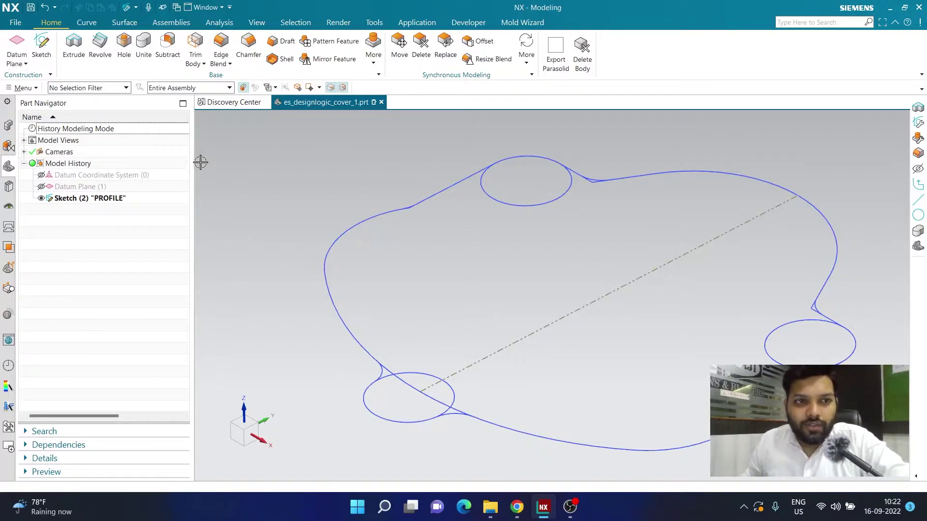
{"action": "scroll", "coordinate": [284, 207], "scroll_direction": "down", "scroll_amount": 2}
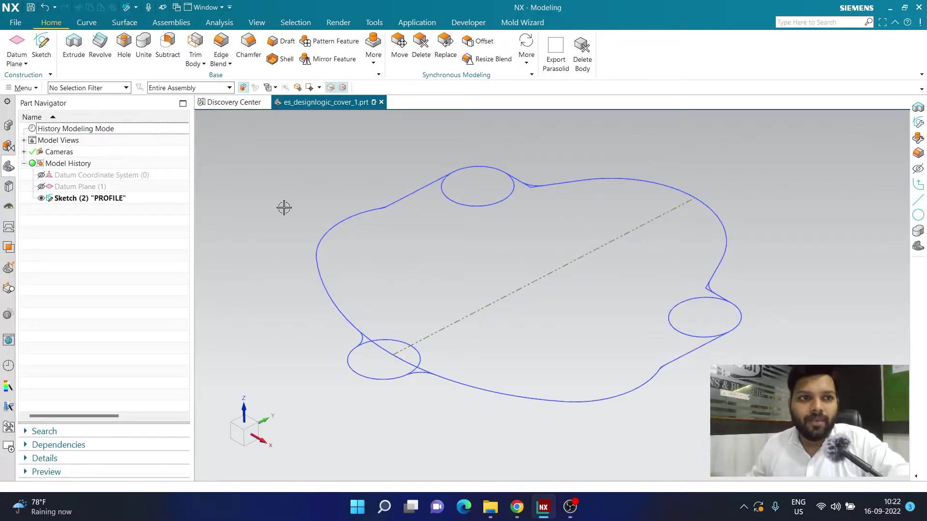
- Start an Extrude and select the sketch's outer outline with the Tangent Curves rule, following the fillets at the corners
{"action": "left_click", "coordinate": [76, 62]}
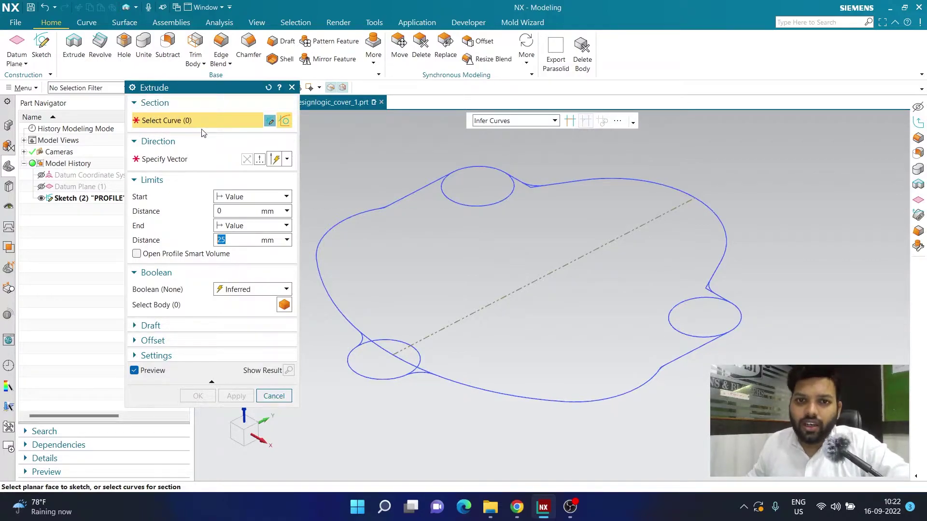
{"action": "left_click", "coordinate": [524, 124]}
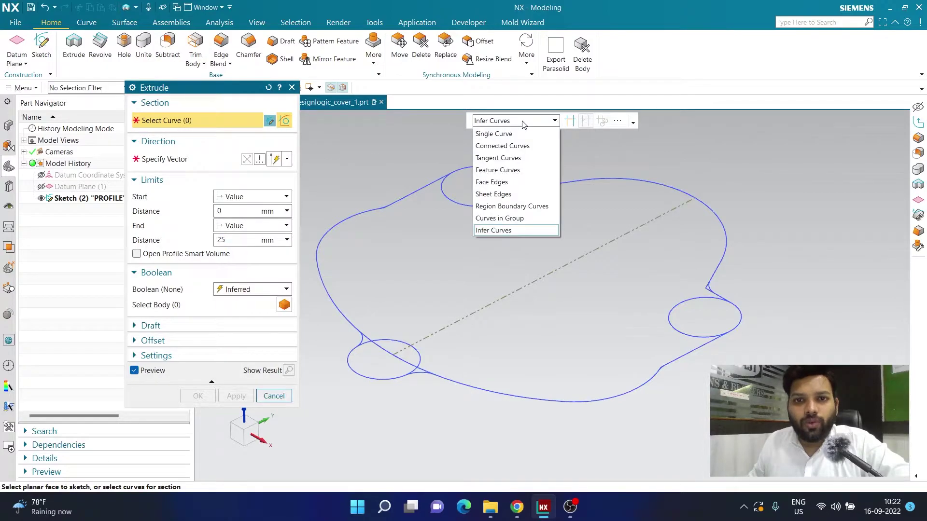
{"action": "left_click", "coordinate": [517, 160]}
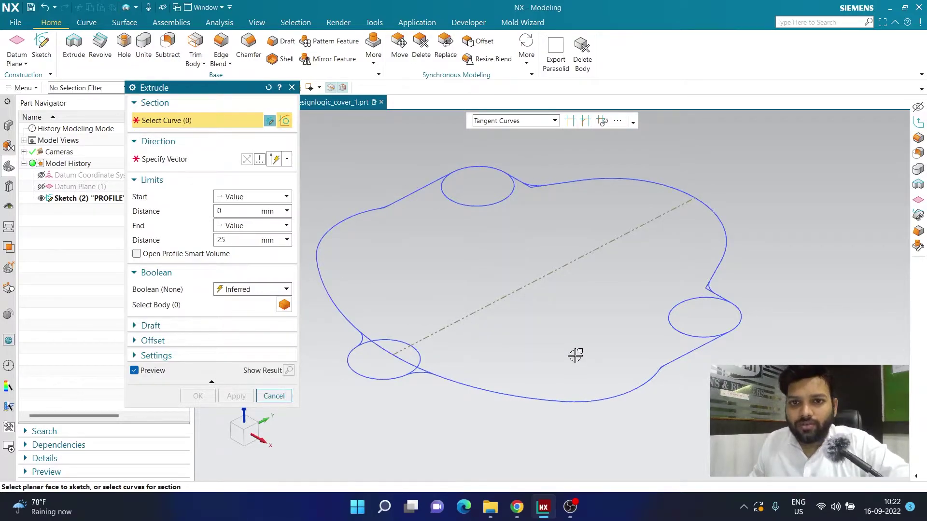
{"action": "scroll", "coordinate": [531, 169], "scroll_direction": "down", "scroll_amount": 6}
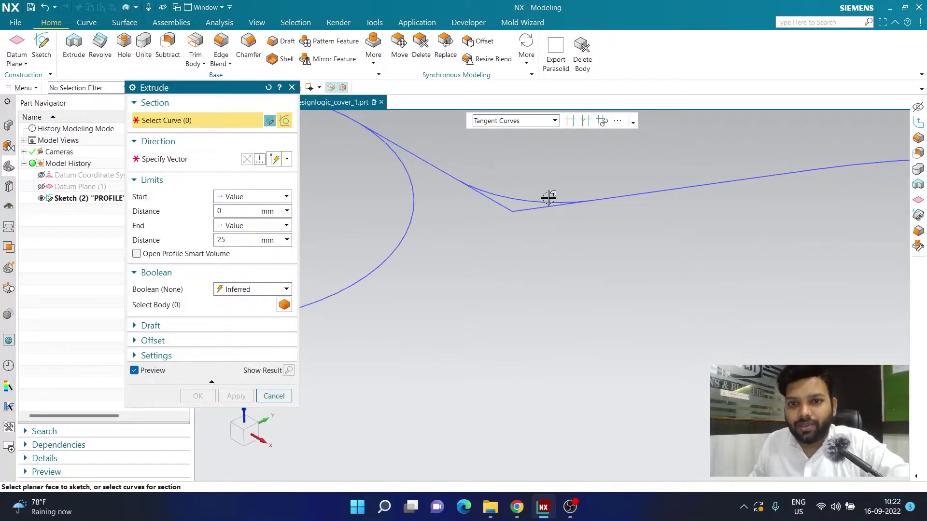
{"action": "scroll", "coordinate": [529, 175], "scroll_direction": "up", "scroll_amount": 3}
{"action": "scroll", "coordinate": [562, 193], "scroll_direction": "up", "scroll_amount": 4}
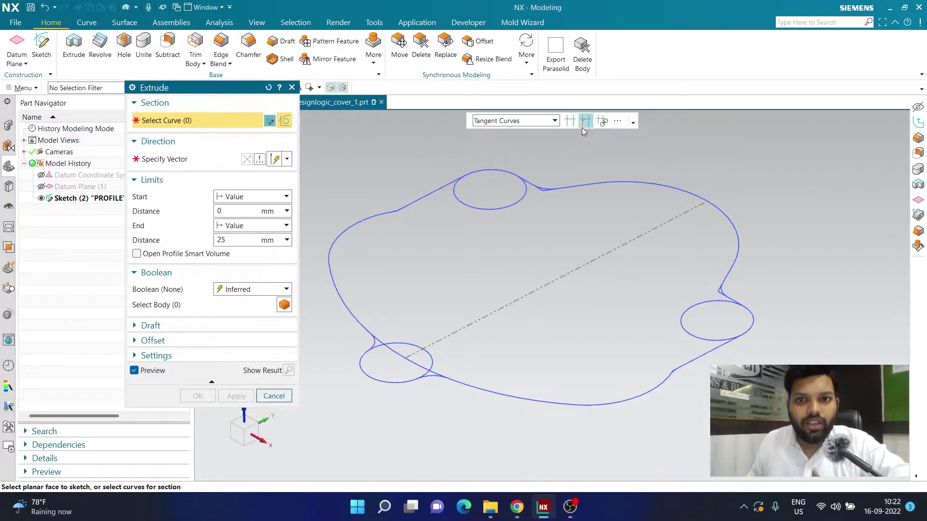
{"action": "left_click", "coordinate": [593, 182]}
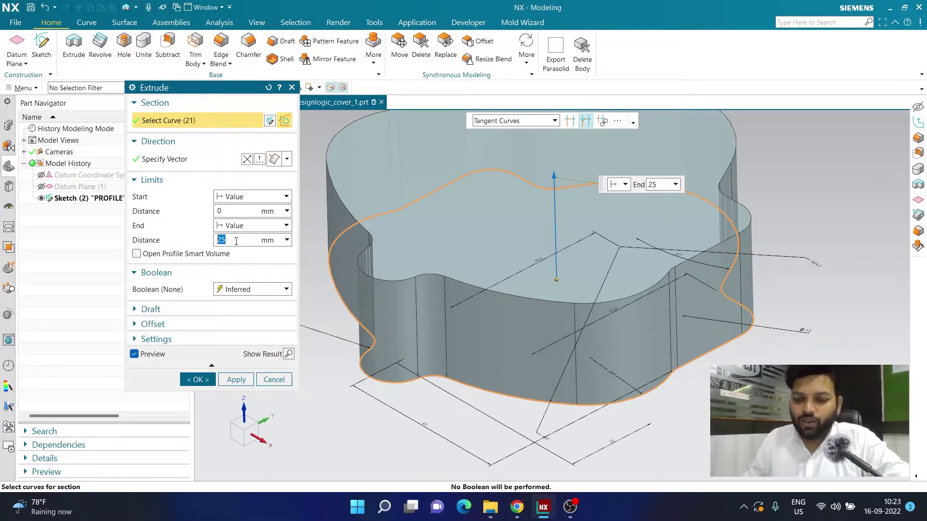
- Set the extrusion's end distance to 9 mm and create the cover's base body
{"action": "type", "text": "9"}
{"action": "key", "text": "Return"}
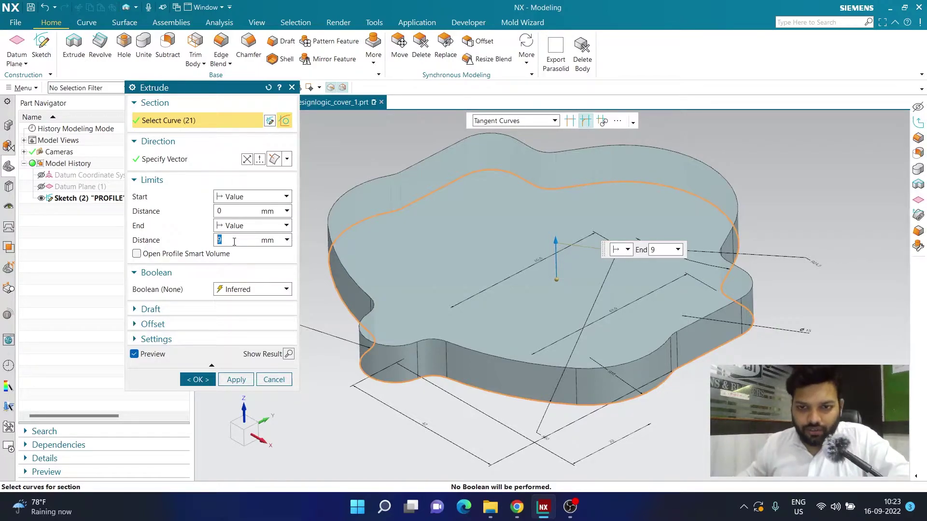
{"action": "left_click", "coordinate": [205, 379]}
- Start another Extrude and select the sketch's three circles as its section with the Single Curve rule
{"action": "mouse_move", "coordinate": [285, 264]}
{"action": "middle_mouse_down"}
{"action": "mouse_move", "coordinate": [282, 313]}
{"action": "mouse_move", "coordinate": [275, 240]}
{"action": "mouse_move", "coordinate": [279, 274]}
{"action": "mouse_move", "coordinate": [291, 273]}
{"action": "middle_mouse_up"}
{"action": "scroll", "coordinate": [275, 244], "scroll_direction": "up", "scroll_amount": 2}
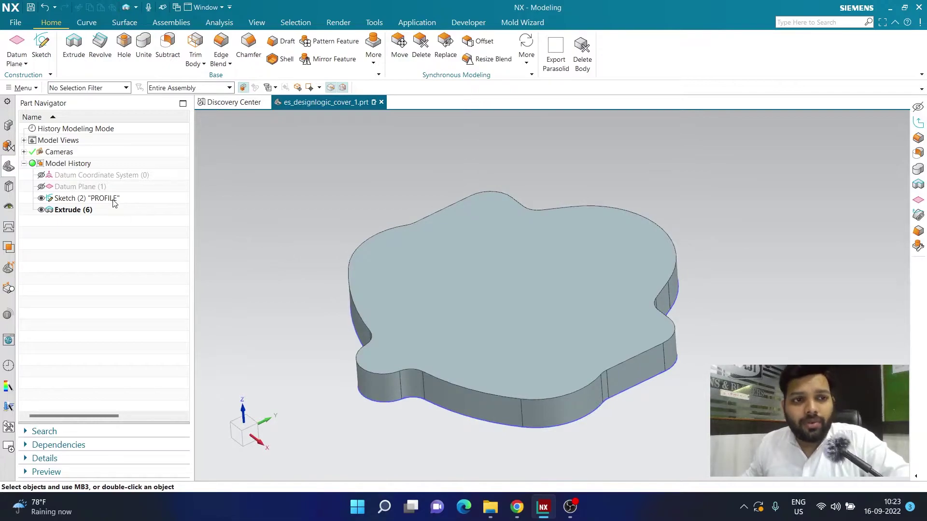
{"action": "middle_click_drag", "start_coordinate": [328, 285], "coordinate": [317, 202]}
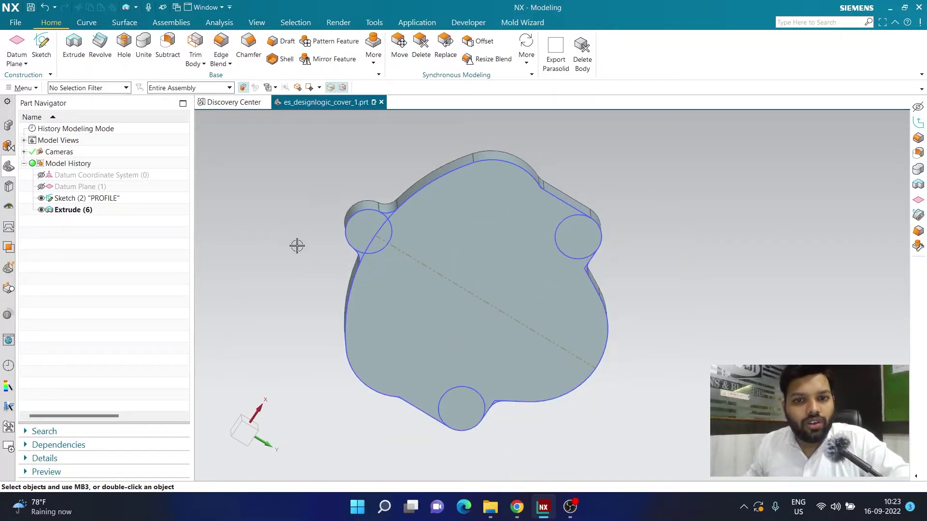
{"action": "middle_click_drag", "start_coordinate": [298, 242], "coordinate": [296, 248]}
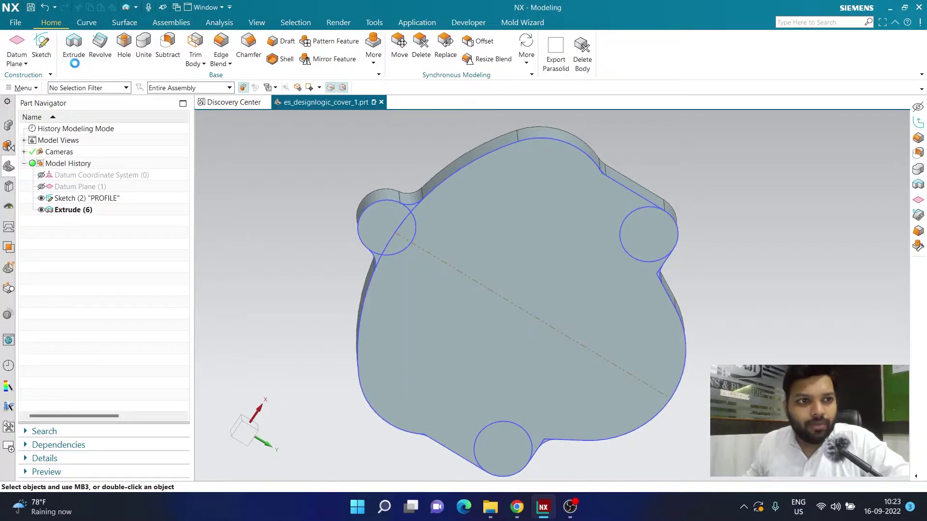
{"action": "left_click", "coordinate": [74, 46]}
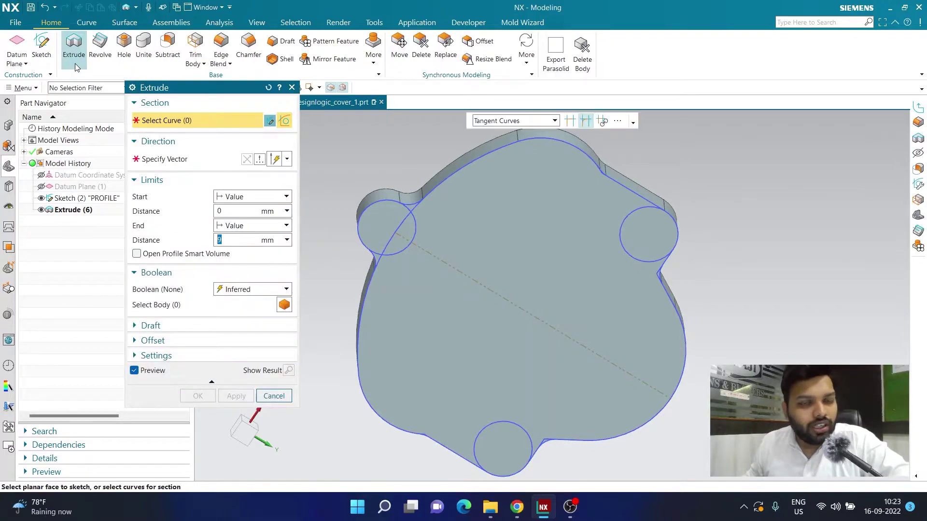
{"action": "left_click", "coordinate": [486, 123]}
{"action": "left_click", "coordinate": [490, 134]}
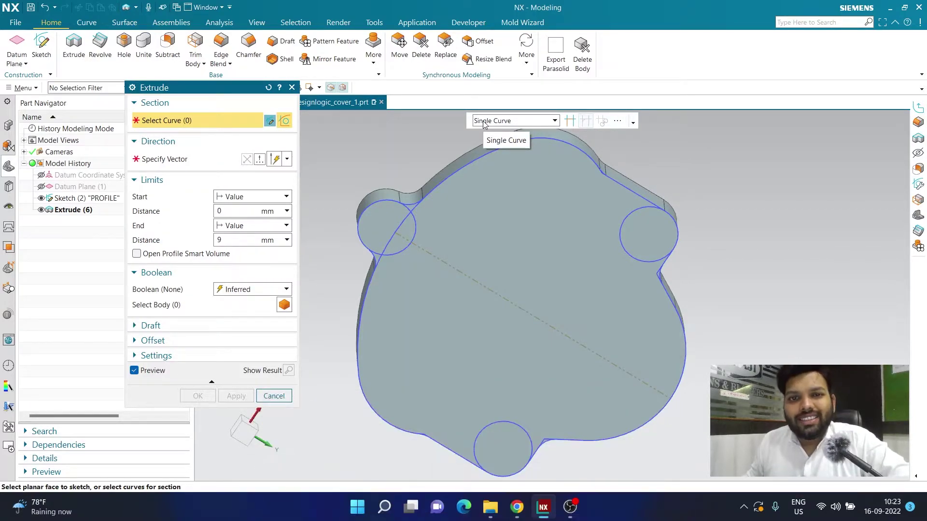
{"action": "left_click", "coordinate": [415, 225]}
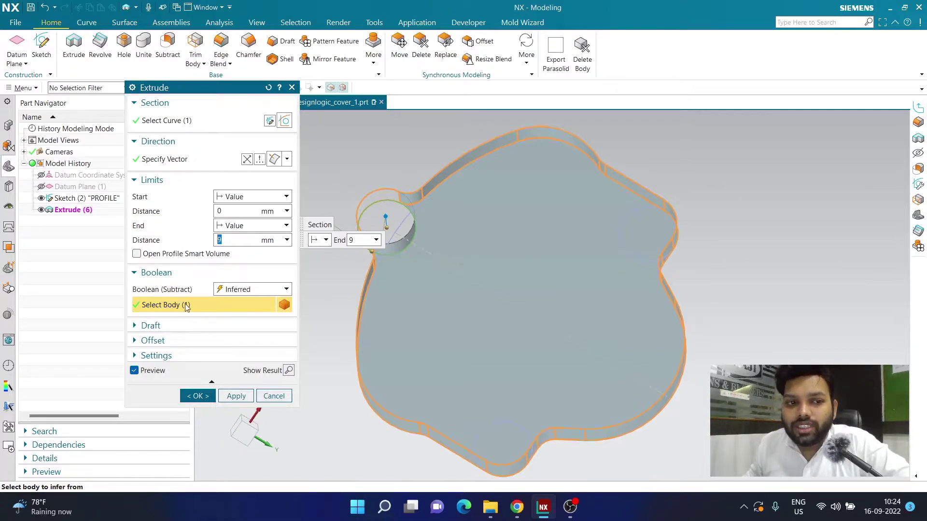
{"action": "left_click", "coordinate": [188, 122]}
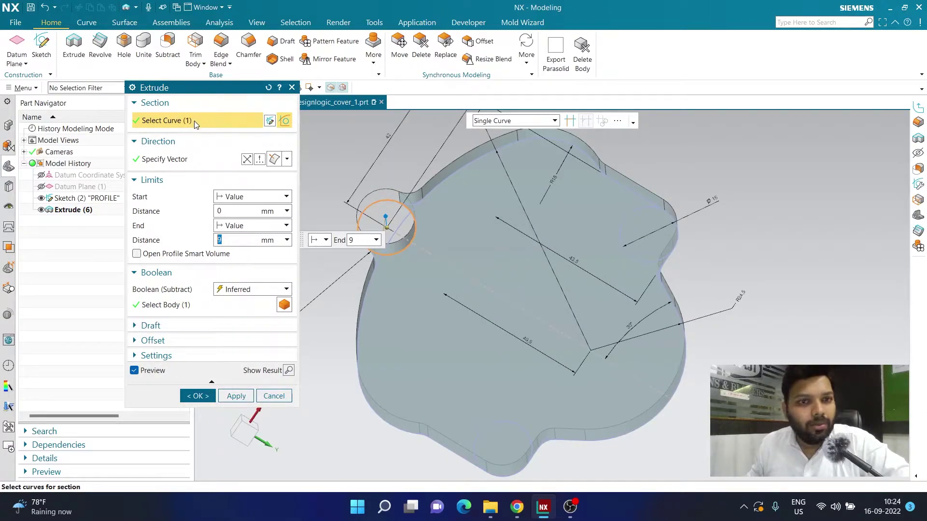
{"action": "left_click", "coordinate": [622, 244]}
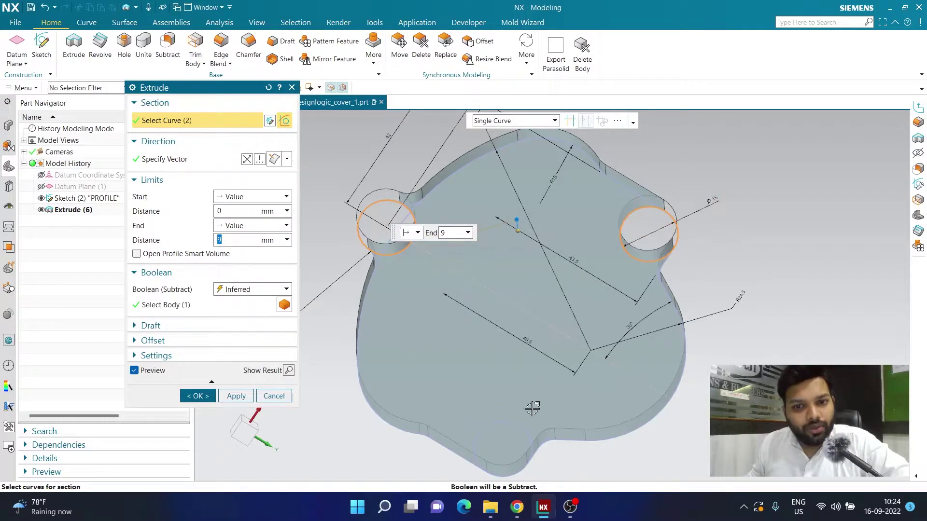
{"action": "left_click", "coordinate": [515, 426]}
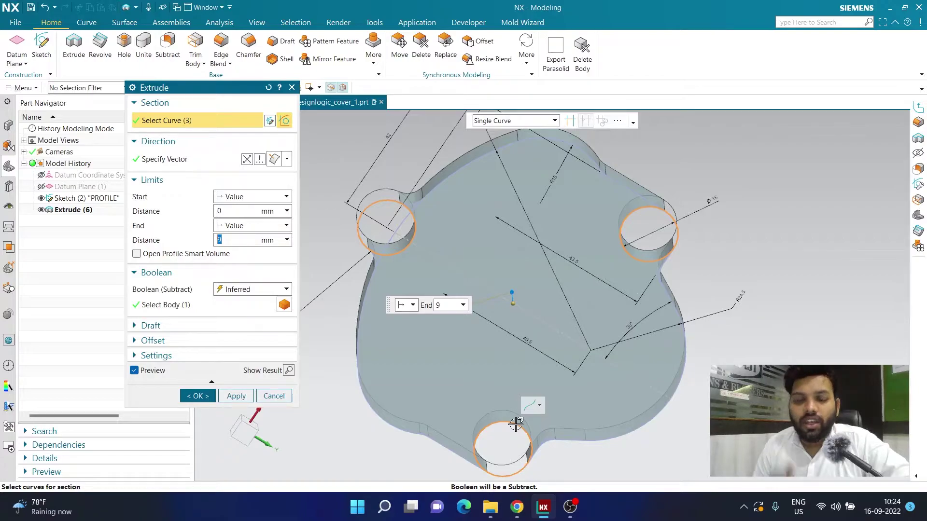
- Set the circles' extrusion to Unite with the base body
{"action": "middle_click_drag", "start_coordinate": [489, 299], "coordinate": [488, 367]}
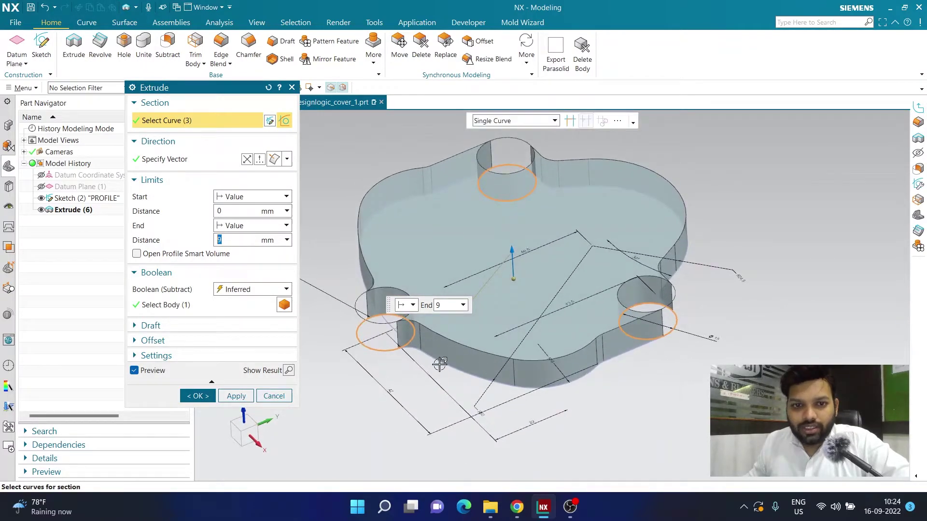
{"action": "left_click", "coordinate": [220, 290]}
{"action": "left_click", "coordinate": [223, 307]}
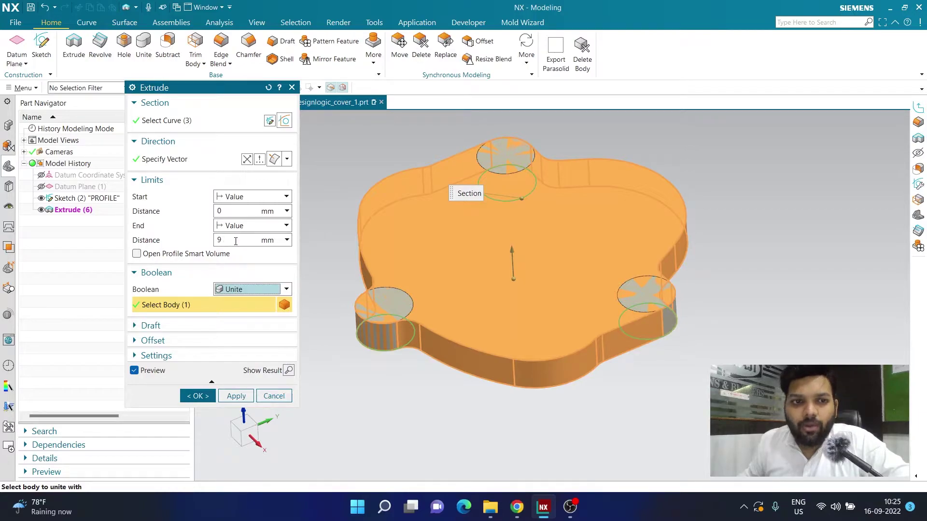
- Link the circles' extrusion end distance to the base extrusion's 9 mm End Limit through a feature parameter reference
{"action": "left_click", "coordinate": [287, 241]}
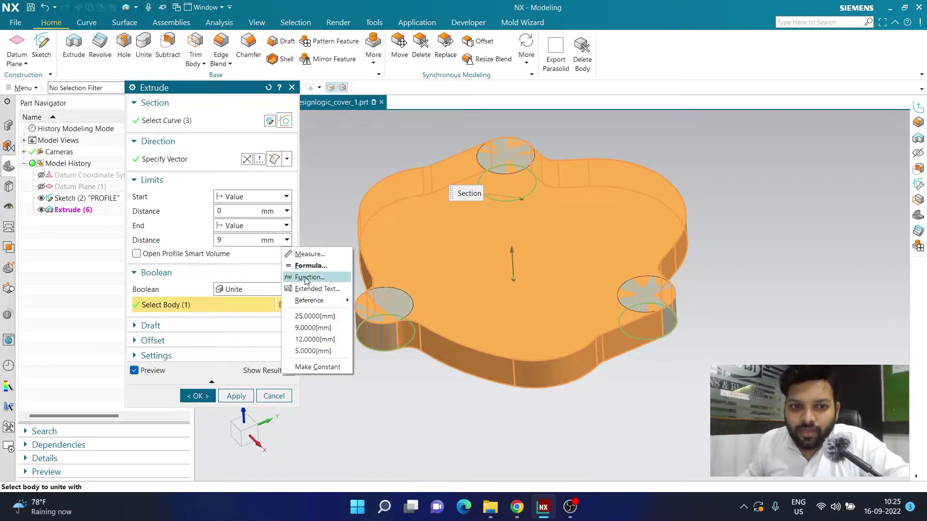
{"action": "mouse_move", "coordinate": [316, 300]}
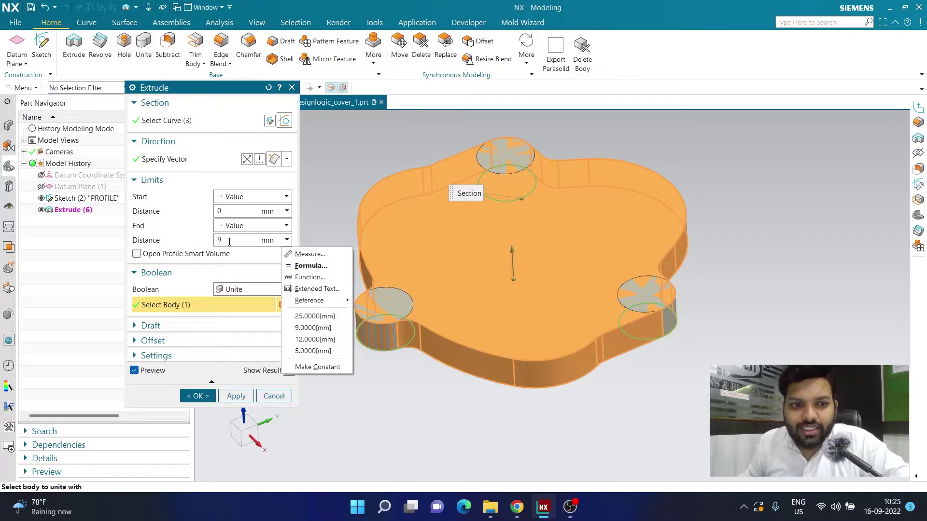
{"action": "left_click", "coordinate": [287, 241]}
{"action": "left_click", "coordinate": [286, 241]}
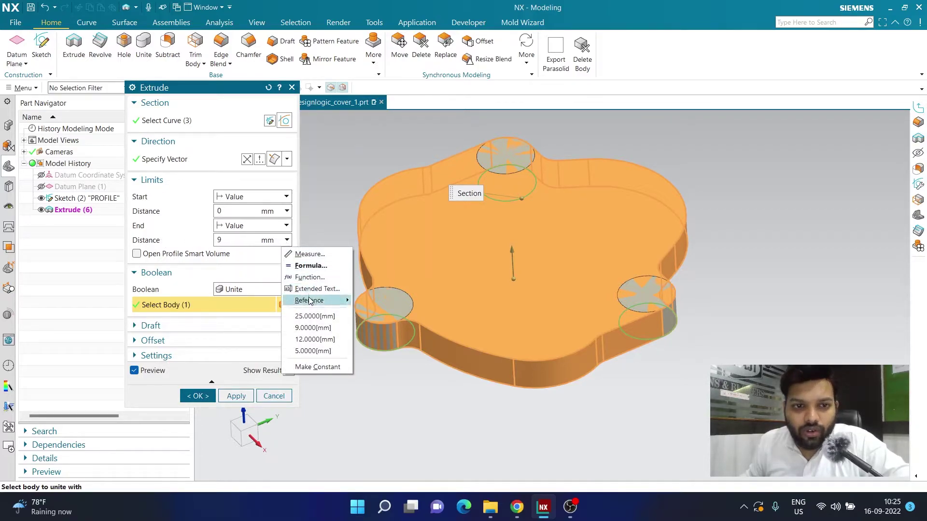
{"action": "mouse_move", "coordinate": [346, 301]}
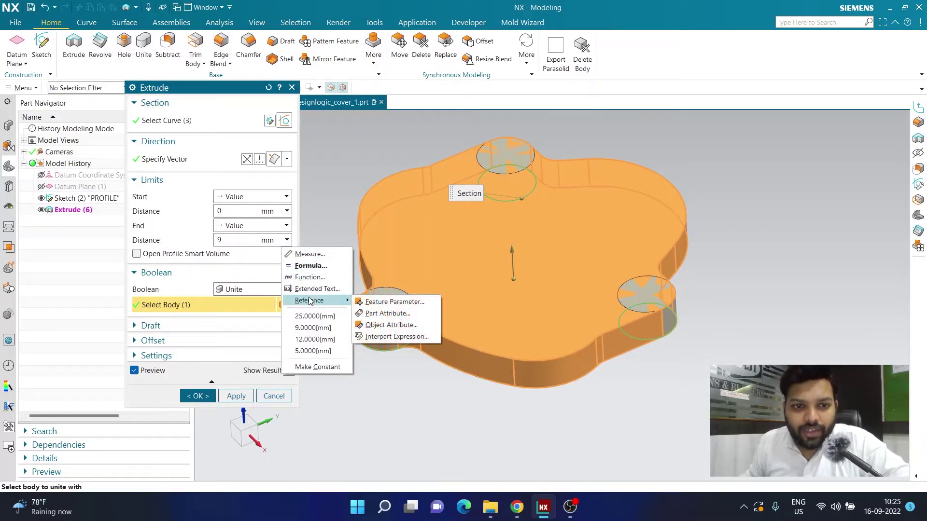
{"action": "left_click", "coordinate": [377, 302]}
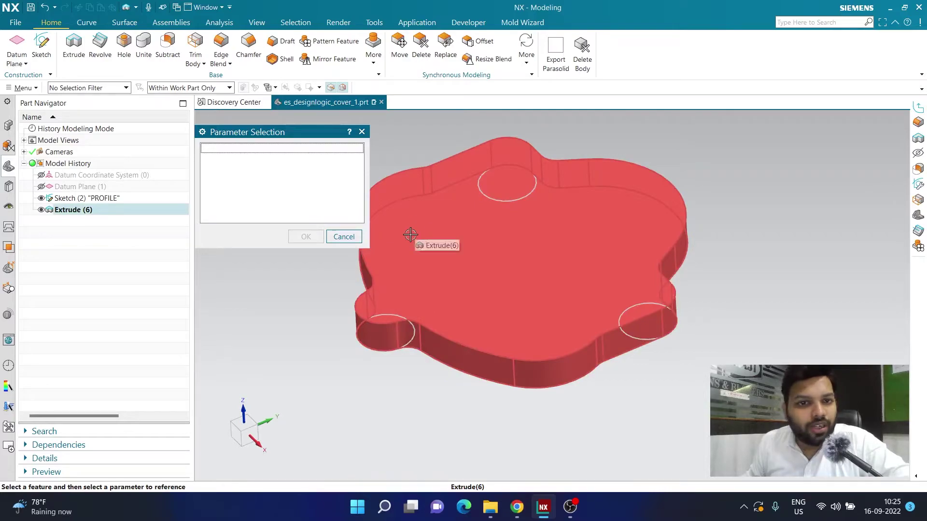
{"action": "left_click", "coordinate": [434, 241]}
{"action": "mouse_move", "coordinate": [549, 244]}
{"action": "middle_mouse_down"}
{"action": "mouse_move", "coordinate": [584, 251]}
{"action": "mouse_move", "coordinate": [587, 242]}
{"action": "mouse_move", "coordinate": [534, 238]}
{"action": "middle_mouse_up"}
{"action": "scroll", "coordinate": [442, 192], "scroll_direction": "up", "scroll_amount": 3}
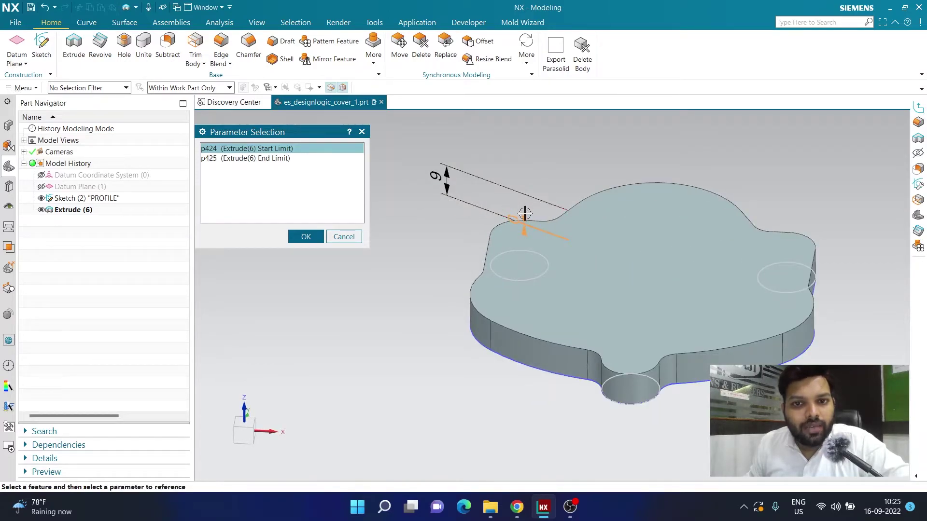
{"action": "left_click", "coordinate": [437, 183]}
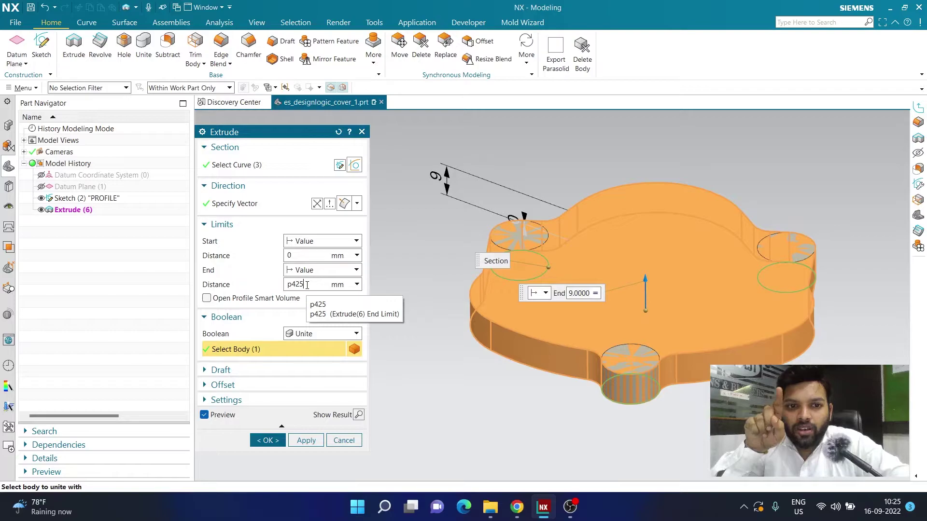
- Extend the end distance formula to p425+3 and create the three bosses
{"action": "type", "text": "+"}
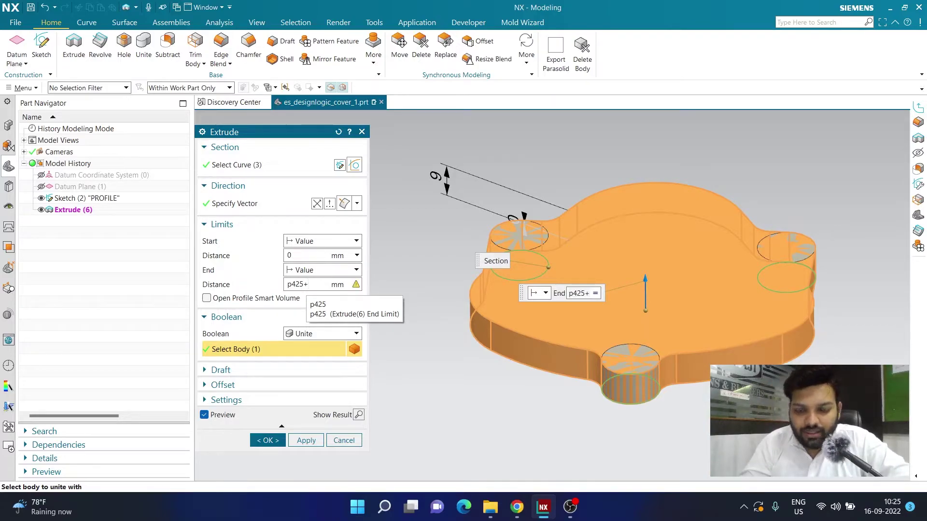
{"action": "type", "text": "3"}
{"action": "key", "text": "Return"}
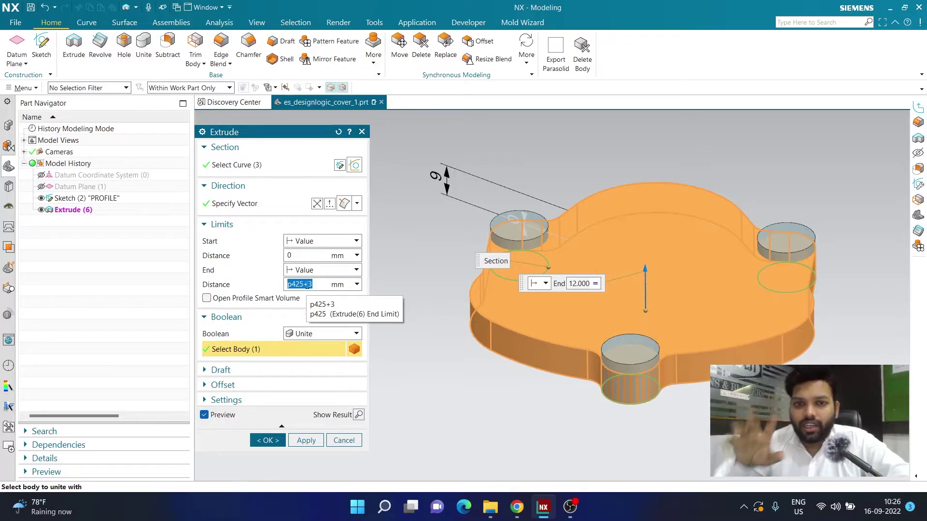
{"action": "left_click", "coordinate": [267, 440]}
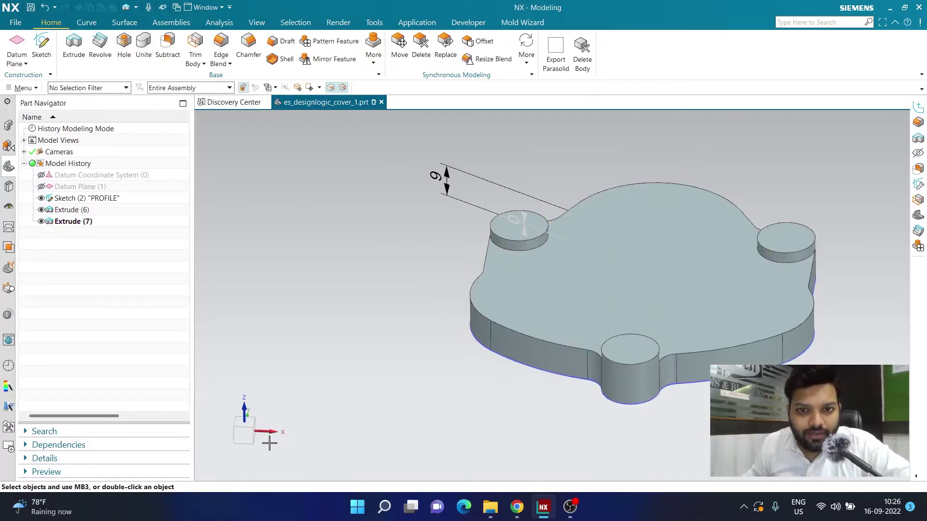
{"action": "scroll", "coordinate": [567, 223], "scroll_direction": "up", "scroll_amount": 3}
{"action": "scroll", "coordinate": [497, 190], "scroll_direction": "down", "scroll_amount": 1}
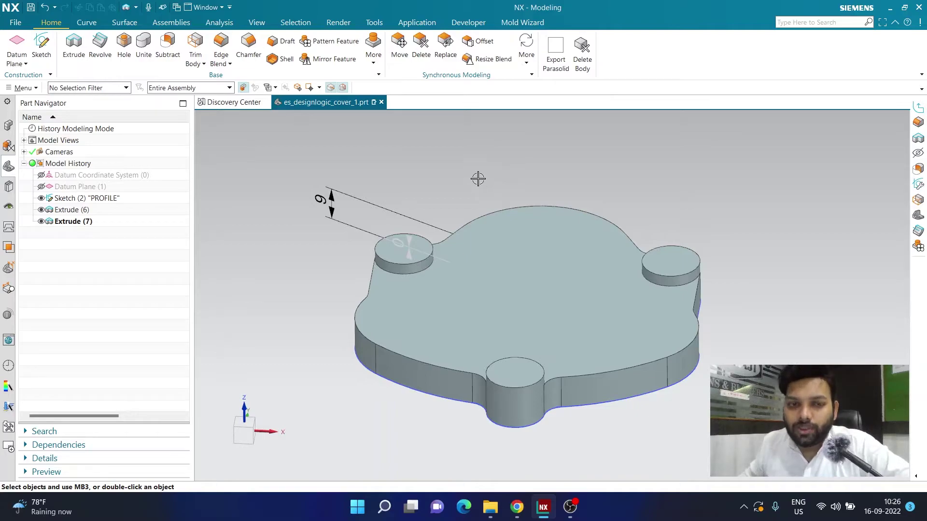
{"action": "middle_click_drag", "start_coordinate": [477, 178], "coordinate": [500, 188]}
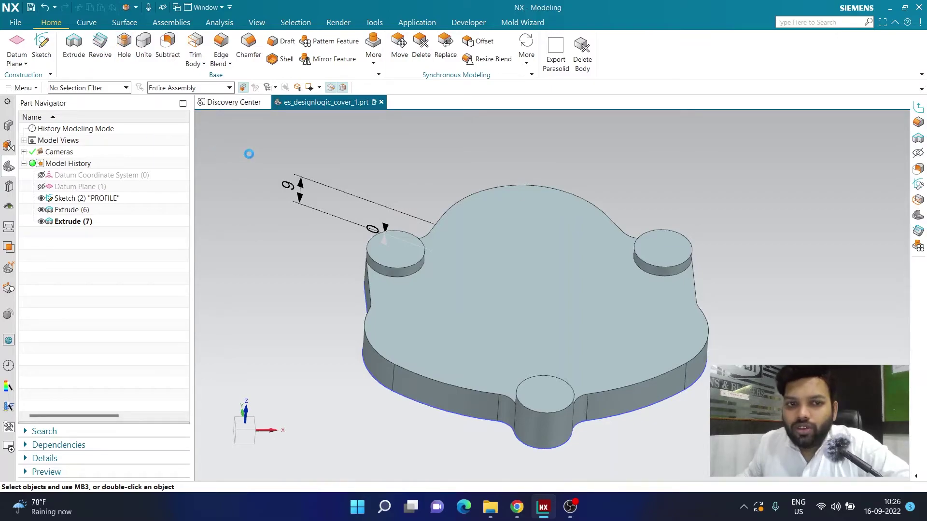
- Set up a Countersunk Hole with 8 mm hole diameter, 10 mm countersink diameter, 118° countersink angle and Through Body depth
{"action": "left_click", "coordinate": [337, 115]}
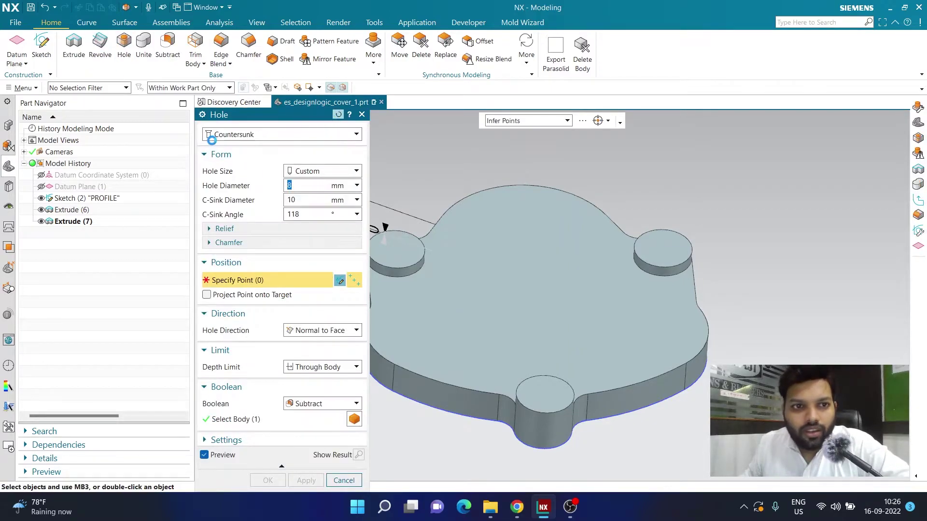
{"action": "left_click", "coordinate": [232, 139]}
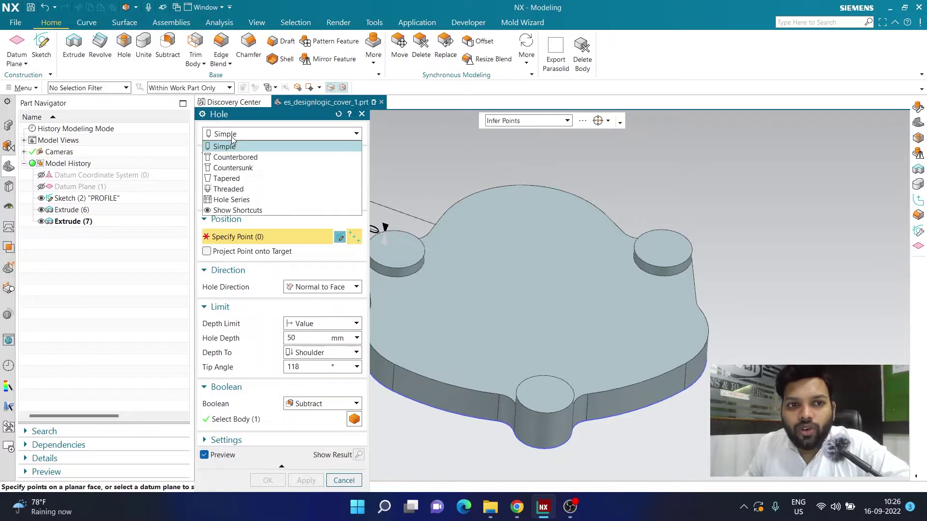
{"action": "left_click", "coordinate": [232, 166]}
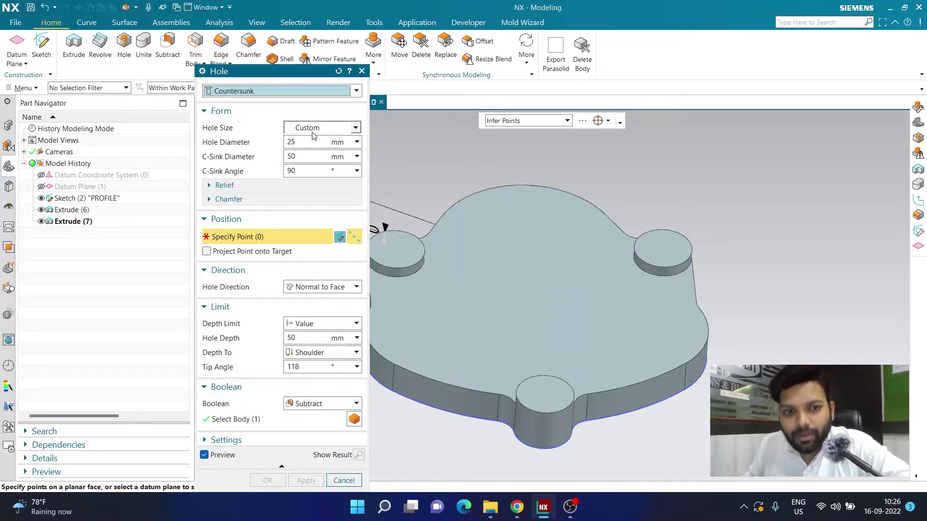
{"action": "key", "text": "ctrl+f"}
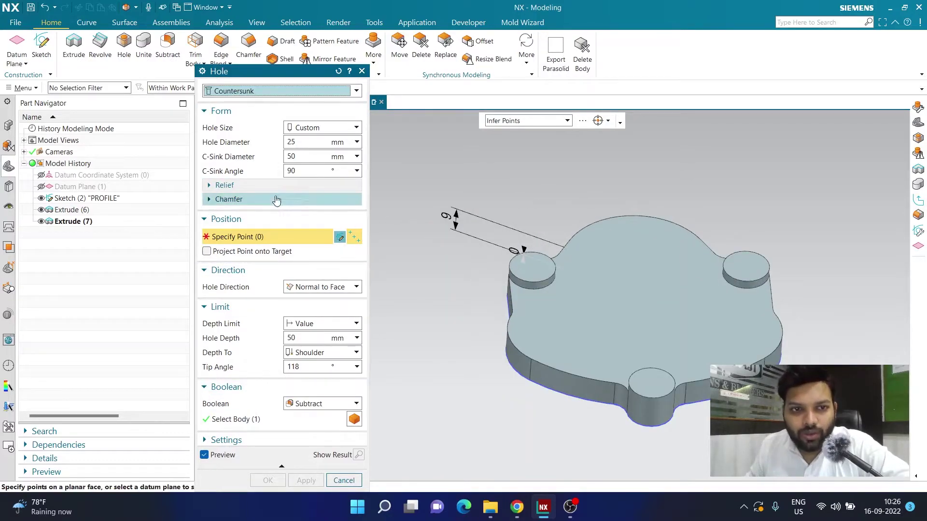
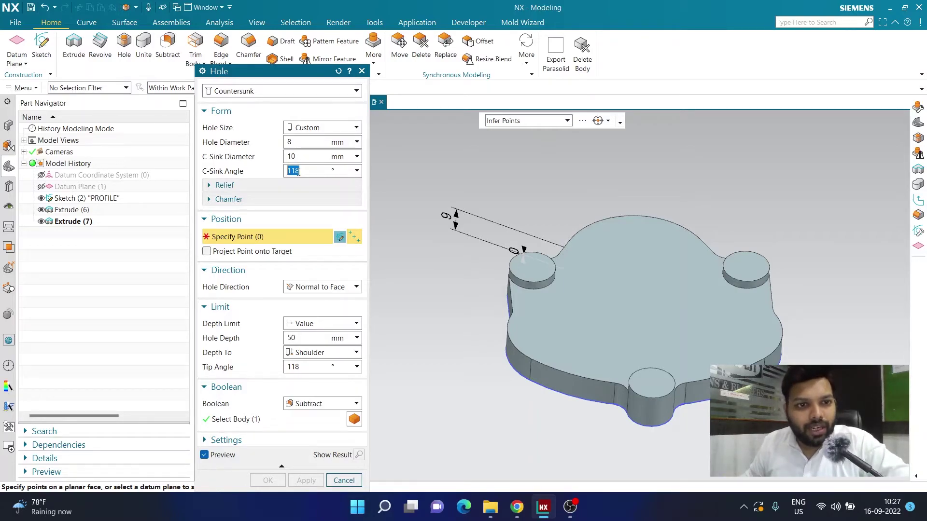
{"action": "left_click", "coordinate": [319, 323]}
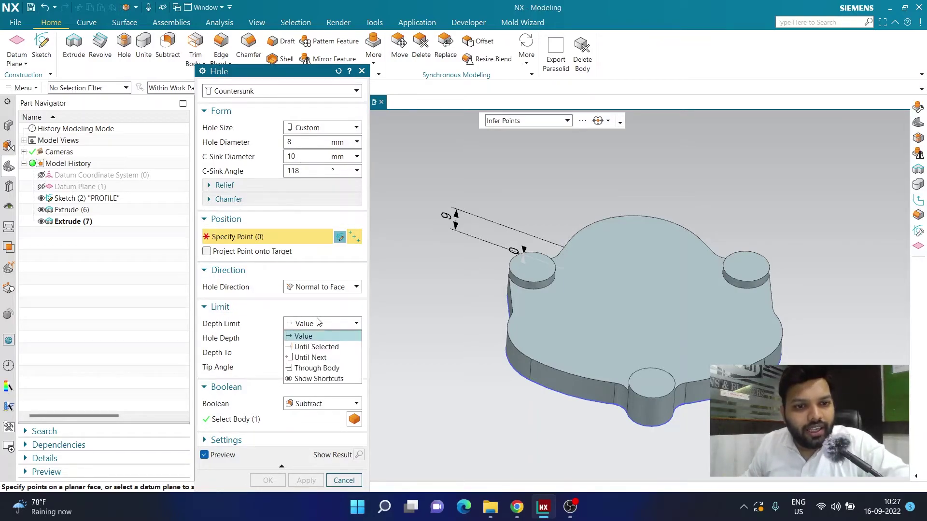
{"action": "left_click", "coordinate": [311, 370]}
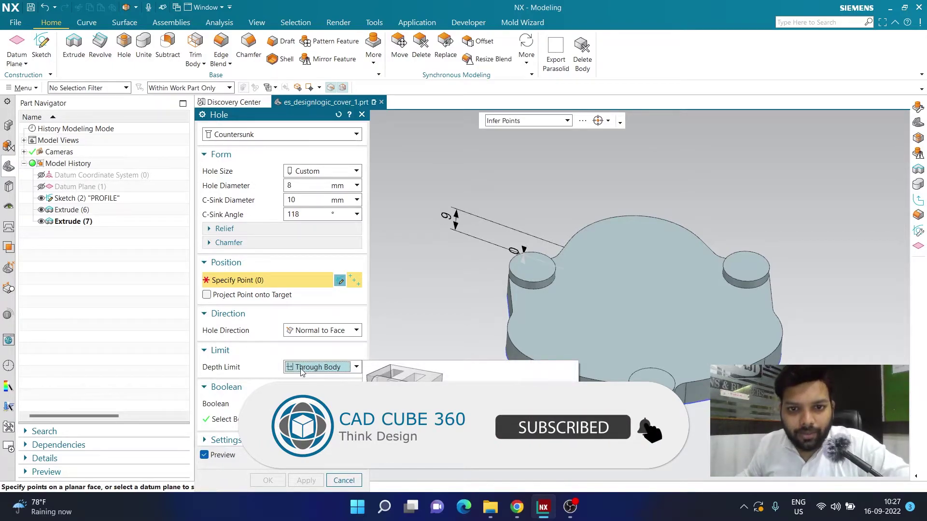
- Place the countersunk hole at the centres of all three bosses and create it as a subtraction from the body
{"action": "scroll", "coordinate": [535, 282], "scroll_direction": "down", "scroll_amount": 2}
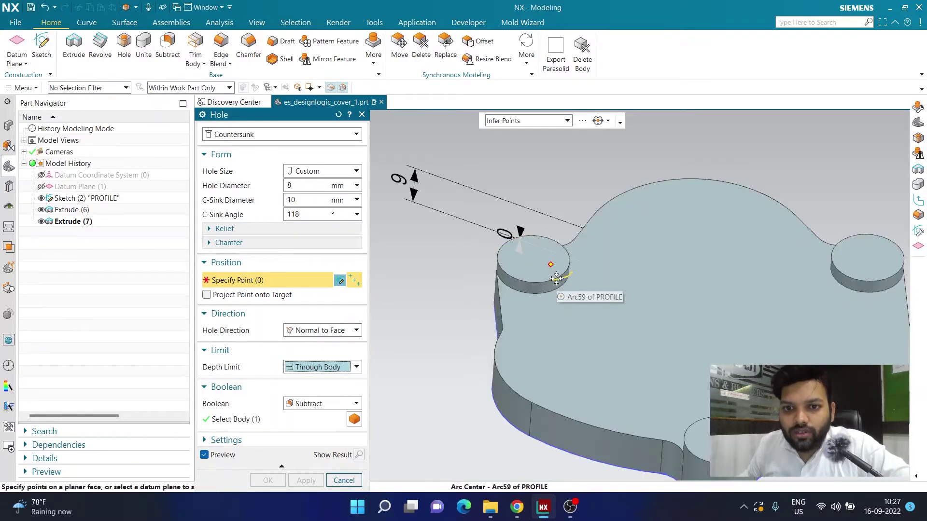
{"action": "left_click", "coordinate": [555, 278]}
{"action": "middle_click_drag", "start_coordinate": [555, 279], "coordinate": [732, 279]}
{"action": "scroll", "coordinate": [457, 277], "scroll_direction": "down", "scroll_amount": 2}
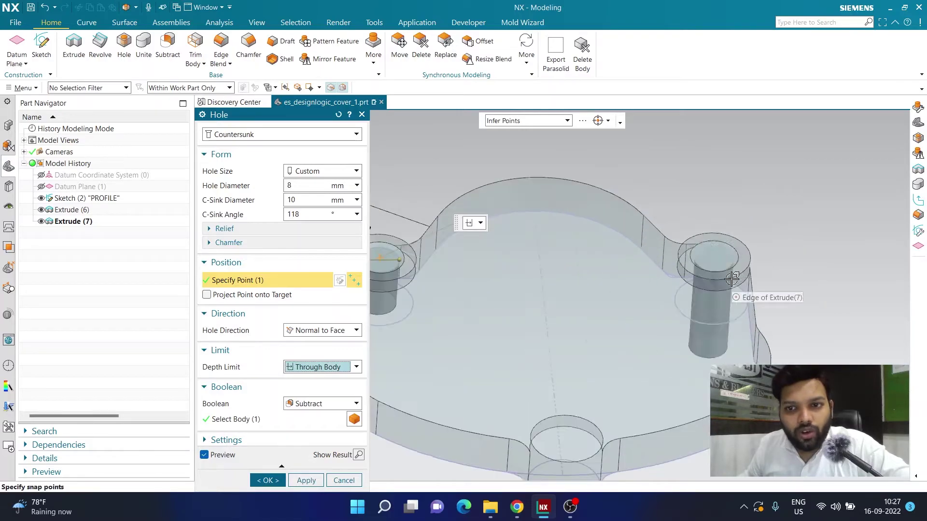
{"action": "left_click", "coordinate": [748, 255]}
{"action": "scroll", "coordinate": [719, 256], "scroll_direction": "down", "scroll_amount": 3}
{"action": "scroll", "coordinate": [621, 352], "scroll_direction": "up", "scroll_amount": 4}
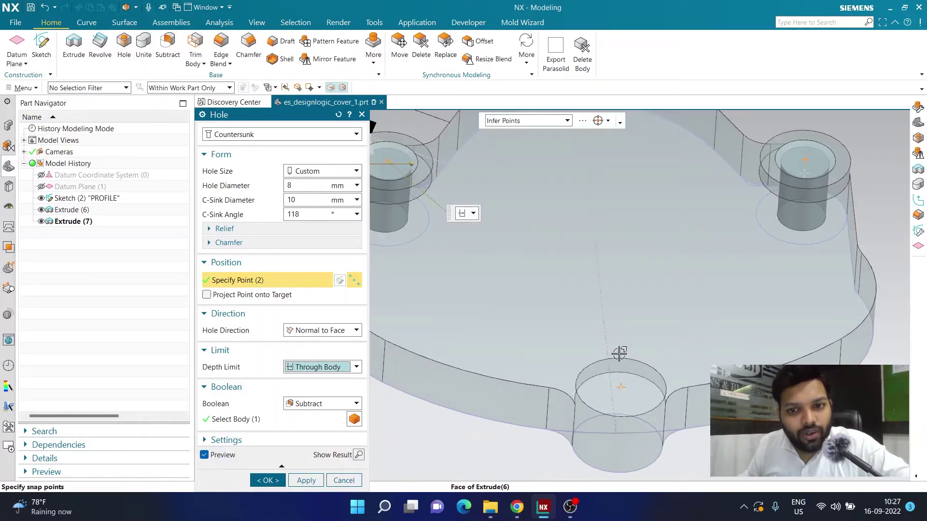
{"action": "left_click", "coordinate": [623, 358]}
{"action": "scroll", "coordinate": [622, 357], "scroll_direction": "down", "scroll_amount": 3}
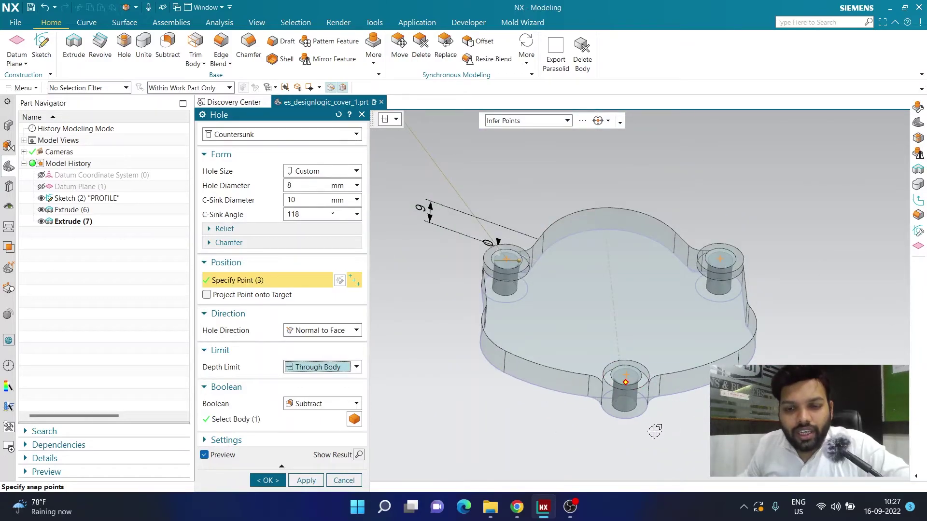
{"action": "middle_click_drag", "start_coordinate": [650, 432], "coordinate": [593, 443]}
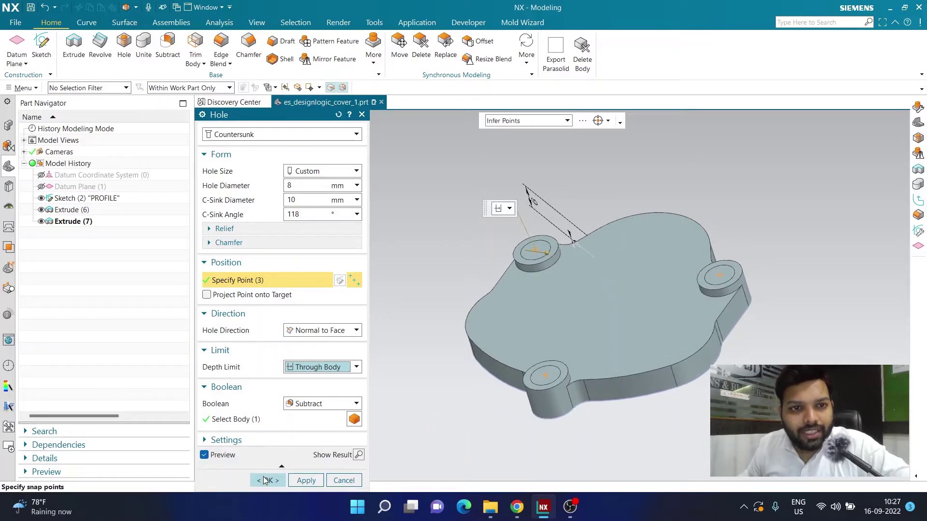
{"action": "left_click", "coordinate": [264, 480]}
- Show the PROFILE sketch's dimensions on the model and examine the boss diameter dimension
{"action": "middle_click_drag", "start_coordinate": [408, 391], "coordinate": [407, 351]}
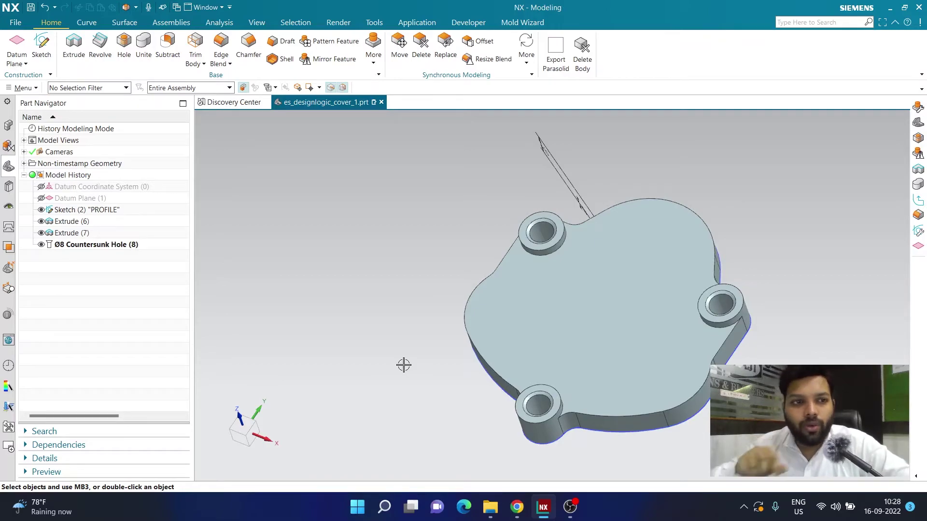
{"action": "middle_click_drag", "start_coordinate": [424, 348], "coordinate": [440, 338]}
{"action": "scroll", "coordinate": [725, 295], "scroll_direction": "down", "scroll_amount": 5}
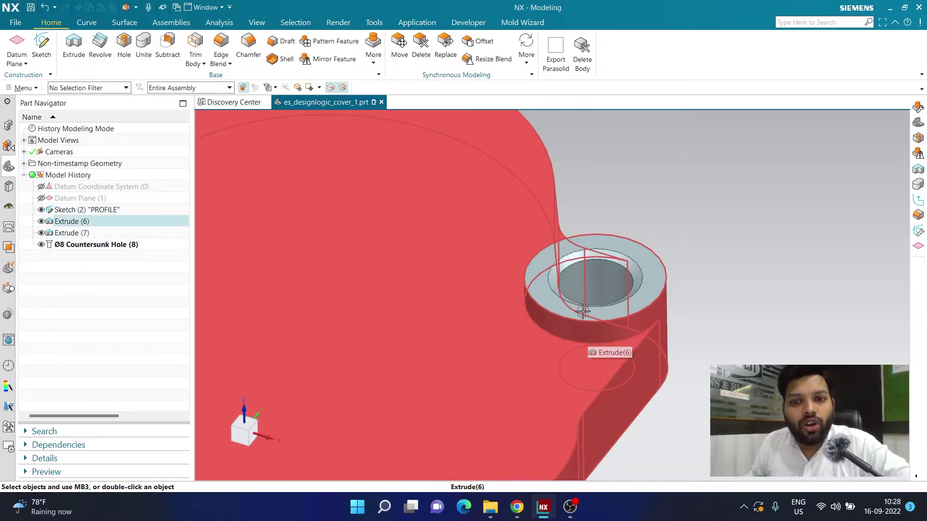
{"action": "scroll", "coordinate": [581, 284], "scroll_direction": "down", "scroll_amount": 5}
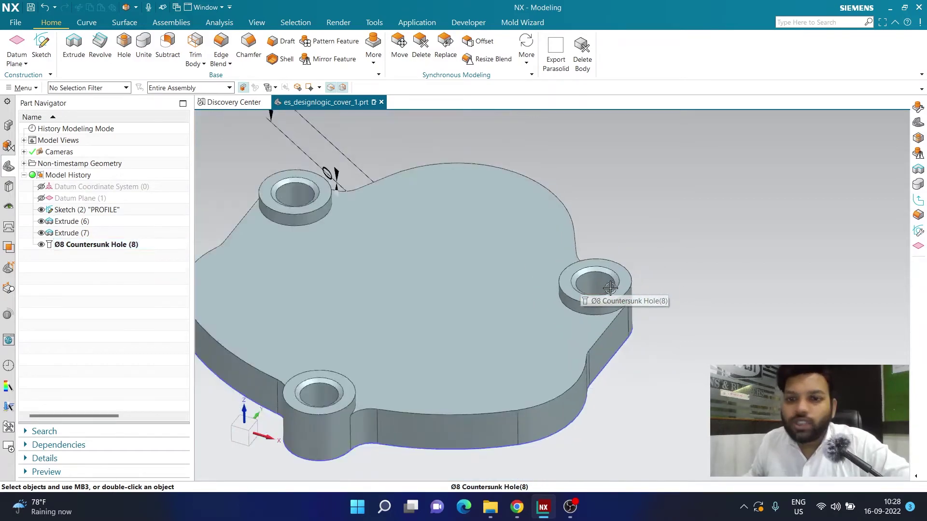
{"action": "right_click", "coordinate": [70, 213]}
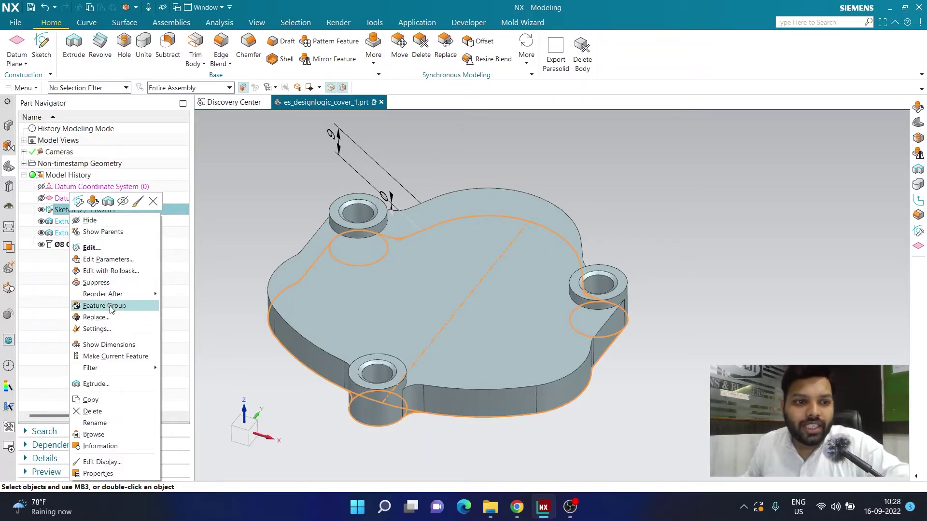
{"action": "left_click", "coordinate": [108, 345]}
{"action": "mouse_move", "coordinate": [645, 346]}
{"action": "middle_mouse_down"}
{"action": "mouse_move", "coordinate": [666, 413]}
{"action": "mouse_move", "coordinate": [658, 376]}
{"action": "mouse_move", "coordinate": [654, 383]}
{"action": "middle_mouse_up"}
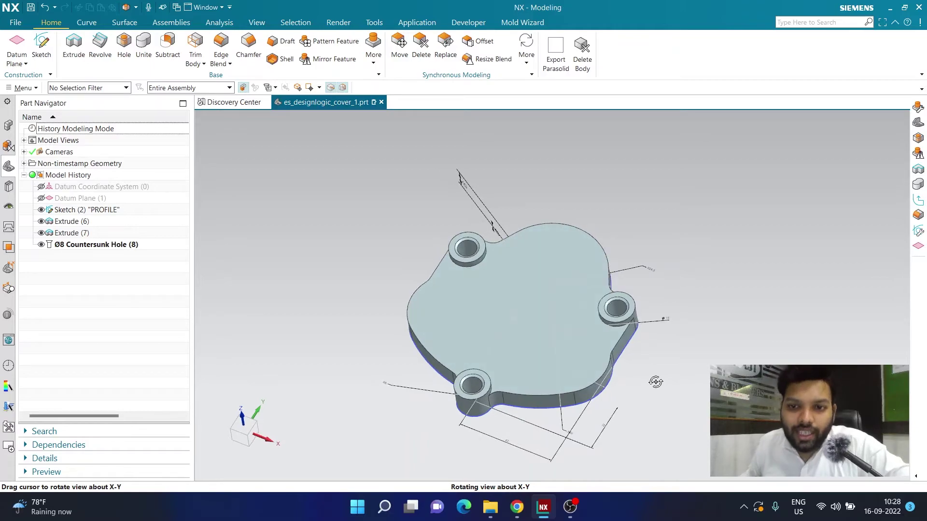
{"action": "scroll", "coordinate": [666, 317], "scroll_direction": "up", "scroll_amount": 3}
{"action": "scroll", "coordinate": [666, 316], "scroll_direction": "up", "scroll_amount": 2}
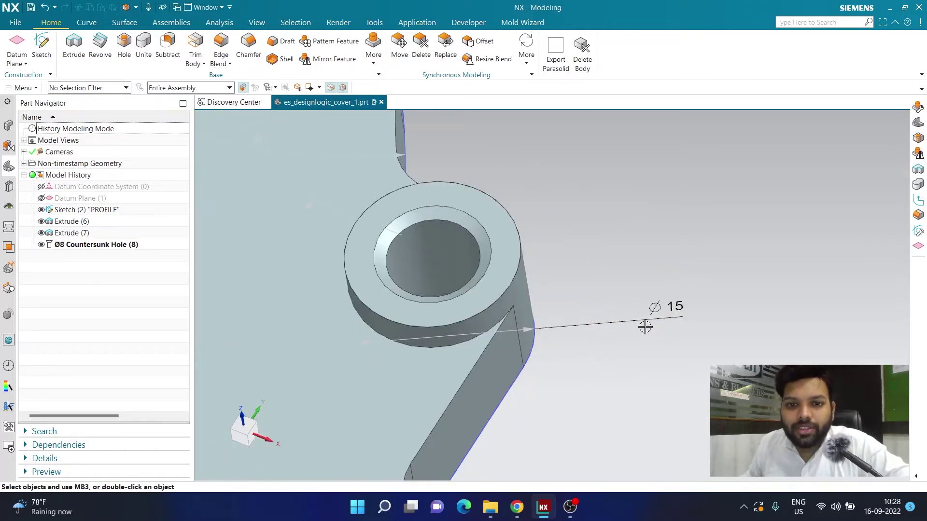
{"action": "scroll", "coordinate": [645, 326], "scroll_direction": "down", "scroll_amount": 4}
{"action": "scroll", "coordinate": [647, 330], "scroll_direction": "down", "scroll_amount": 2}
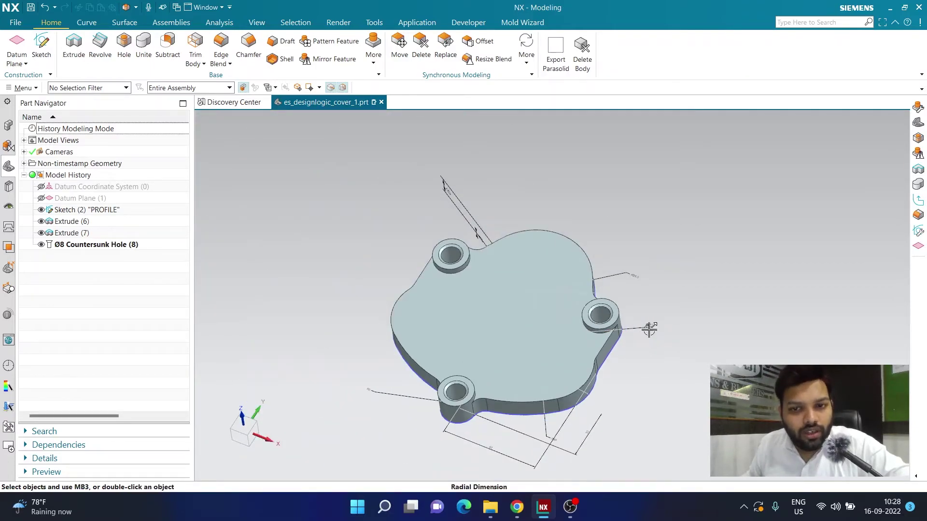
{"action": "scroll", "coordinate": [648, 327], "scroll_direction": "up", "scroll_amount": 6}
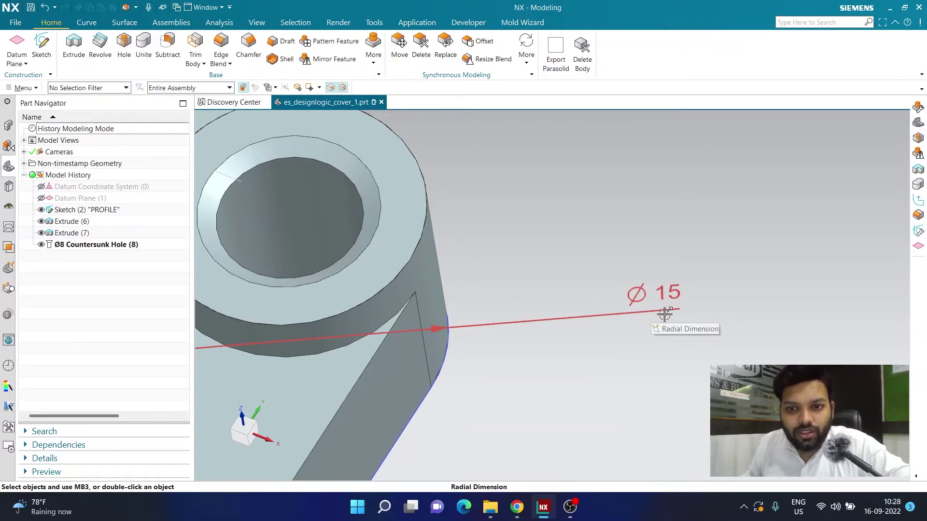
- Link the sketch's 15 mm boss diameter, p44, to the countersunk hole's diameter parameter p478 through a feature parameter reference
{"action": "double_click", "coordinate": [665, 295]}
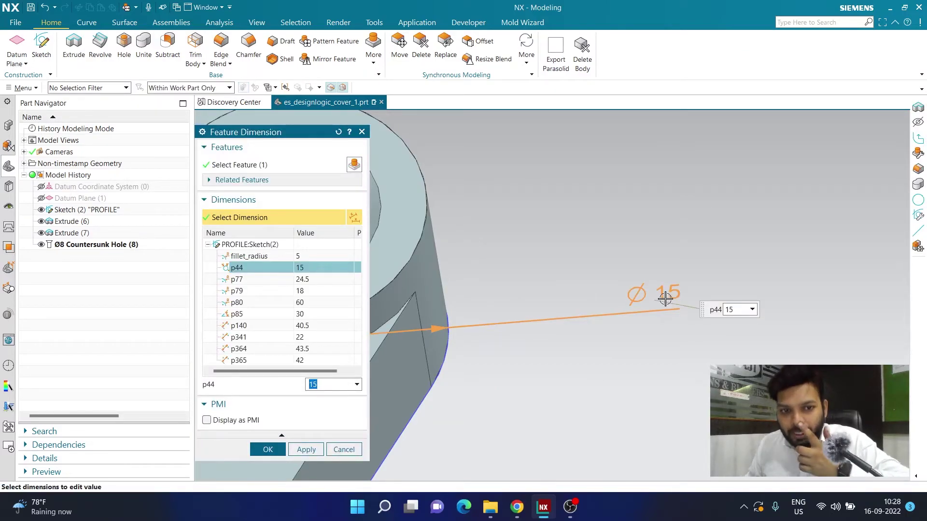
{"action": "scroll", "coordinate": [652, 305], "scroll_direction": "down", "scroll_amount": 2}
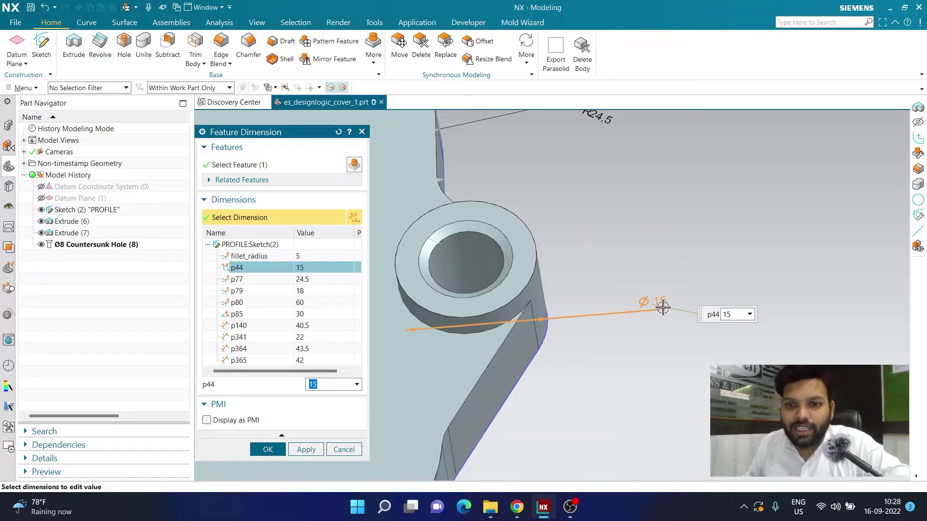
{"action": "scroll", "coordinate": [660, 311], "scroll_direction": "down", "scroll_amount": 3}
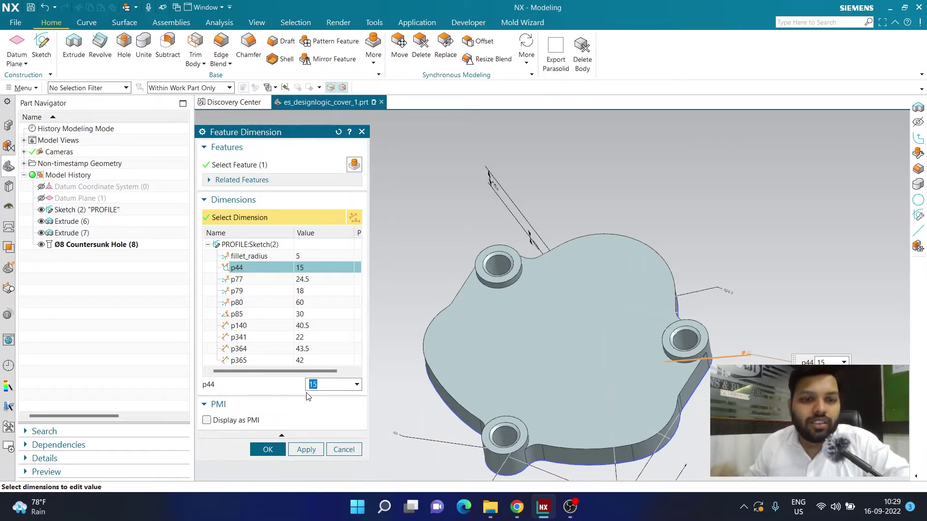
{"action": "left_click", "coordinate": [356, 385]}
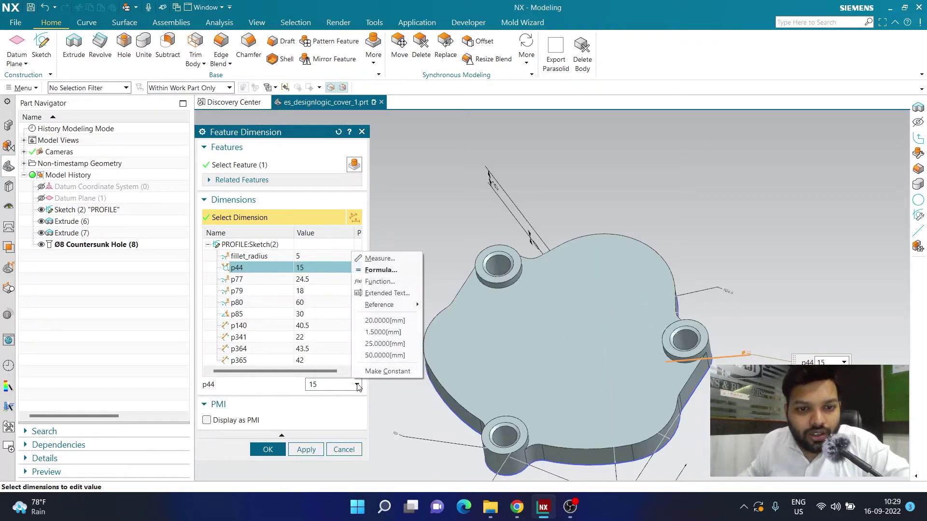
{"action": "mouse_move", "coordinate": [404, 306]}
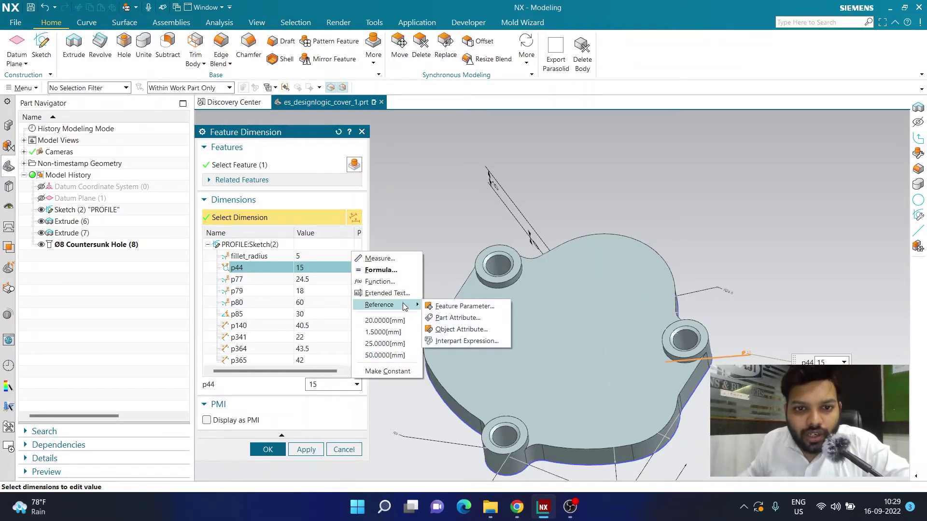
{"action": "left_click", "coordinate": [462, 307]}
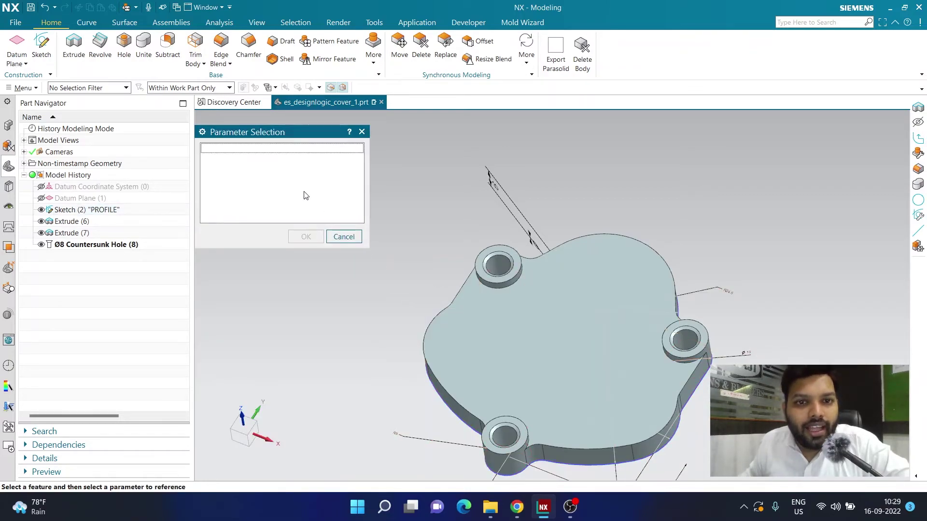
{"action": "scroll", "coordinate": [499, 266], "scroll_direction": "up", "scroll_amount": 3}
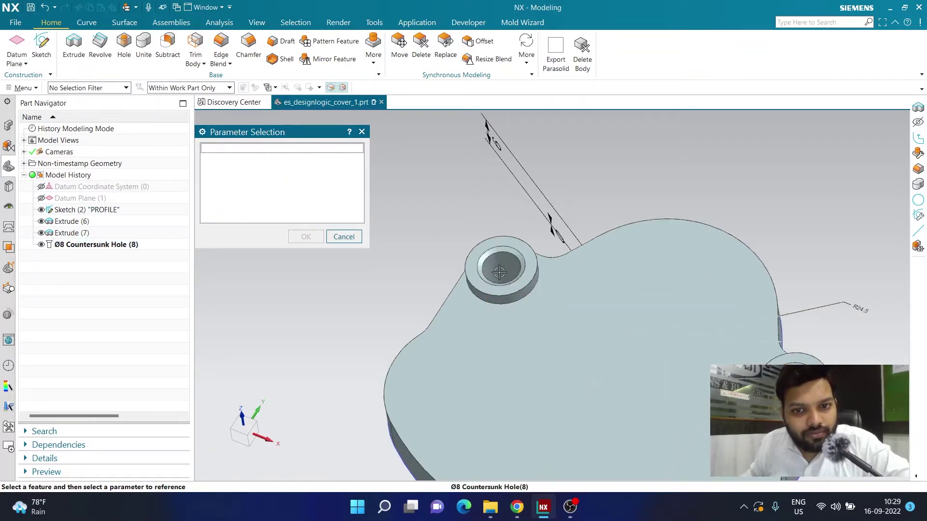
{"action": "left_click", "coordinate": [499, 271]}
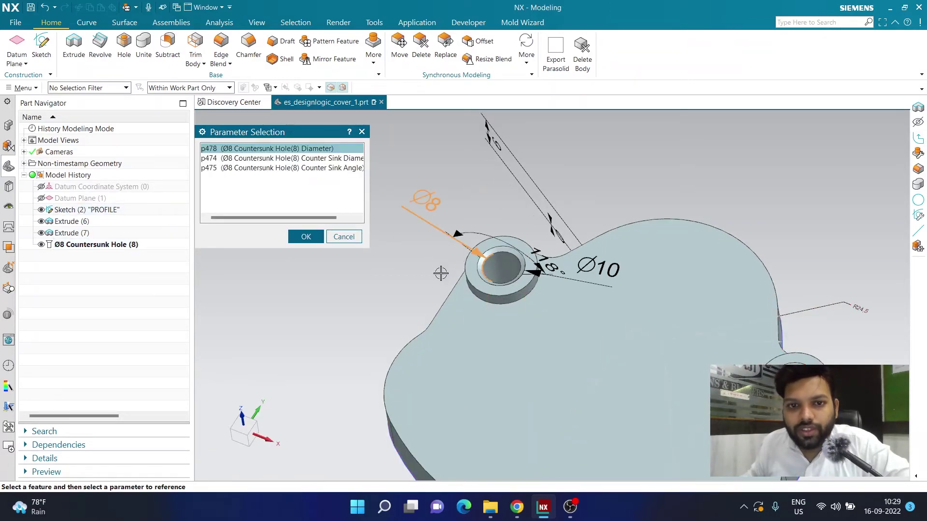
{"action": "mouse_move", "coordinate": [420, 265]}
{"action": "middle_mouse_down"}
{"action": "mouse_move", "coordinate": [428, 250]}
{"action": "mouse_move", "coordinate": [421, 270]}
{"action": "middle_mouse_up"}
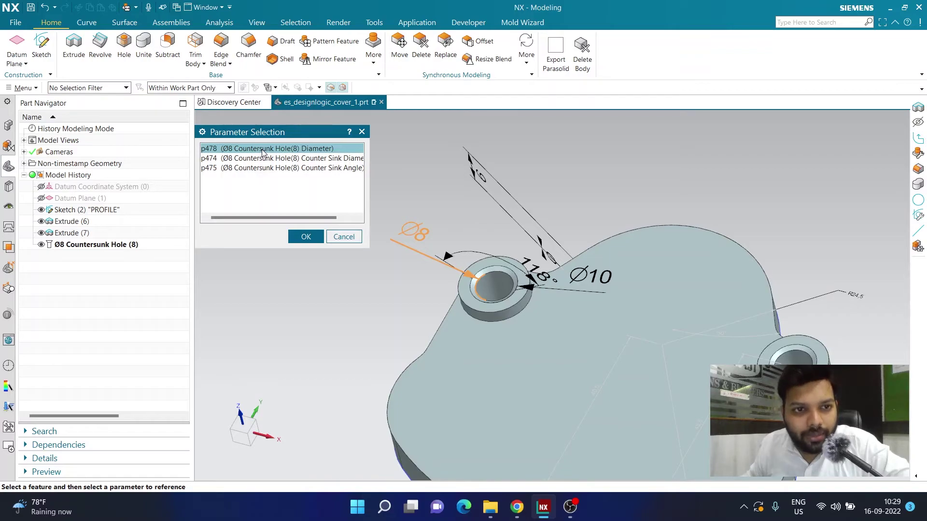
{"action": "left_click", "coordinate": [297, 237]}
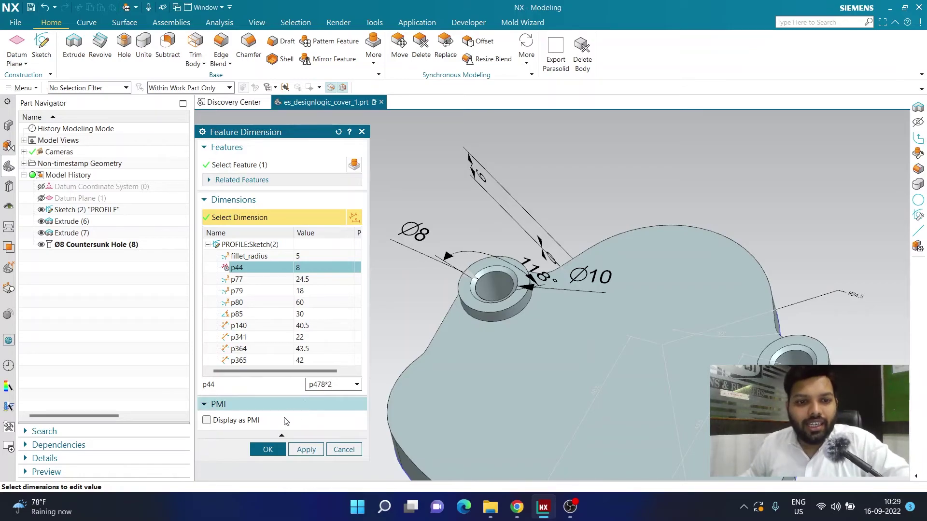
- Extend the boss diameter formula to p478*2, apply it to the model and refresh the display to clear the temporary dimensions
{"action": "left_click", "coordinate": [271, 448]}
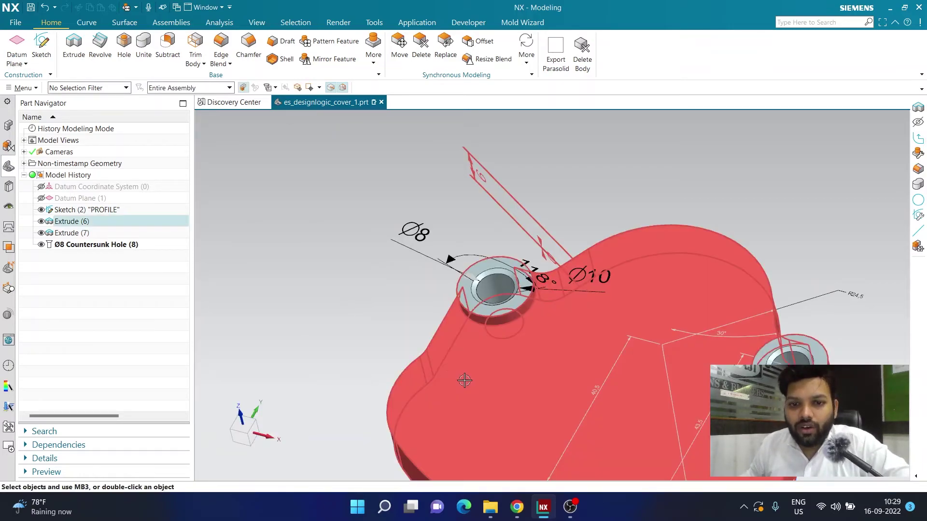
{"action": "scroll", "coordinate": [642, 345], "scroll_direction": "up", "scroll_amount": 3}
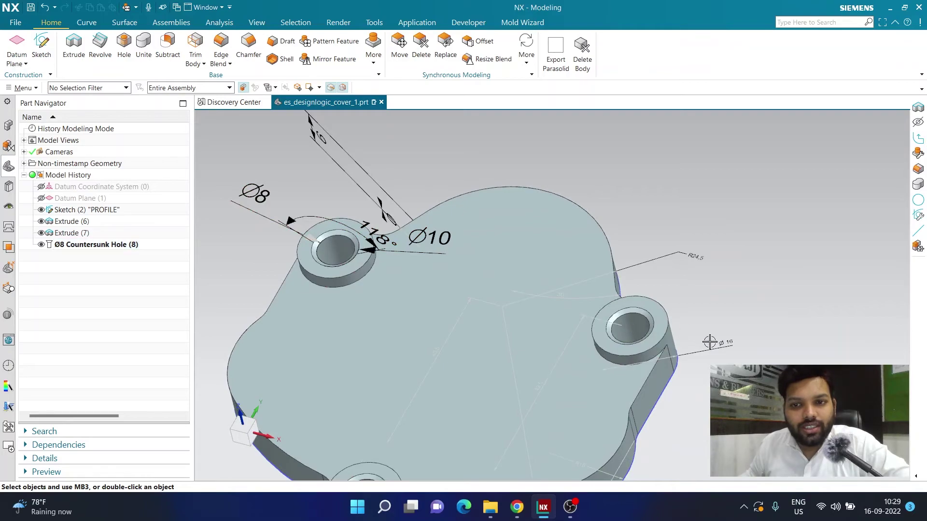
{"action": "scroll", "coordinate": [732, 347], "scroll_direction": "up", "scroll_amount": 5}
{"action": "scroll", "coordinate": [714, 338], "scroll_direction": "down", "scroll_amount": 6}
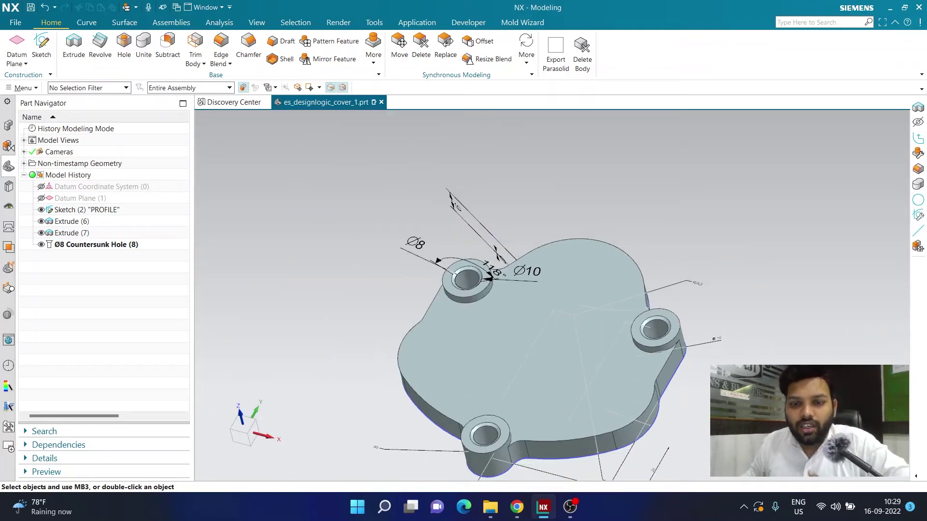
{"action": "right_click", "coordinate": [626, 213]}
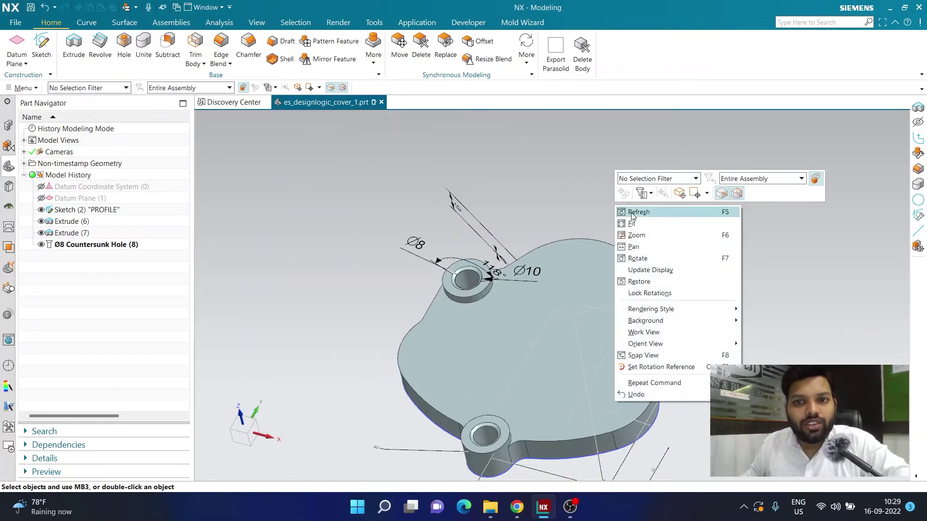
{"action": "left_click", "coordinate": [632, 213]}
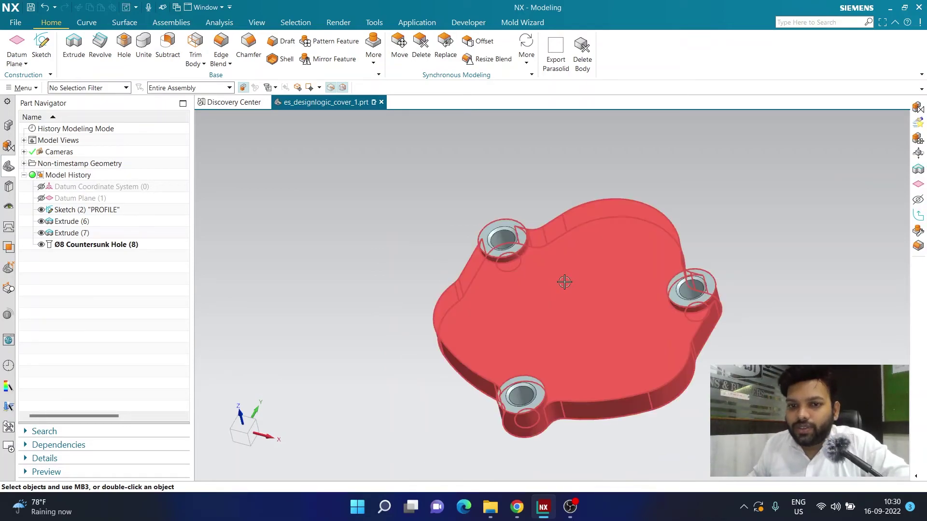
- Edit the base body's extrusion, Extrude (6), so its end distance is 25 mm and apply the change
{"action": "middle_click_drag", "start_coordinate": [565, 279], "coordinate": [312, 247]}
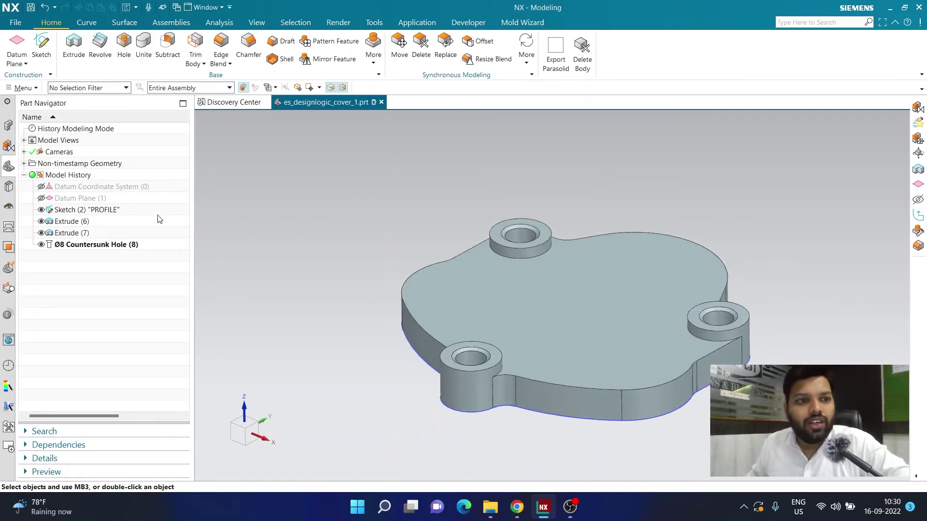
{"action": "double_click", "coordinate": [69, 221]}
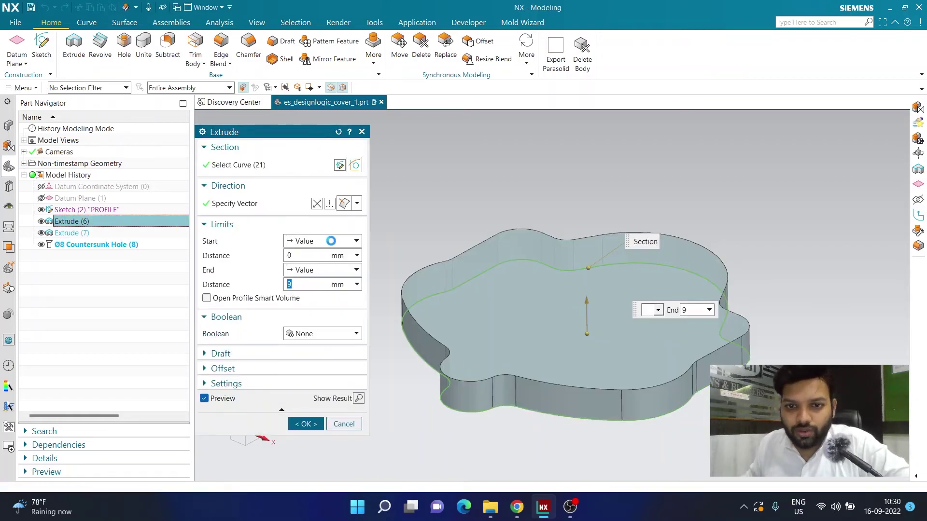
{"action": "double_click", "coordinate": [296, 285]}
{"action": "type", "text": "25"}
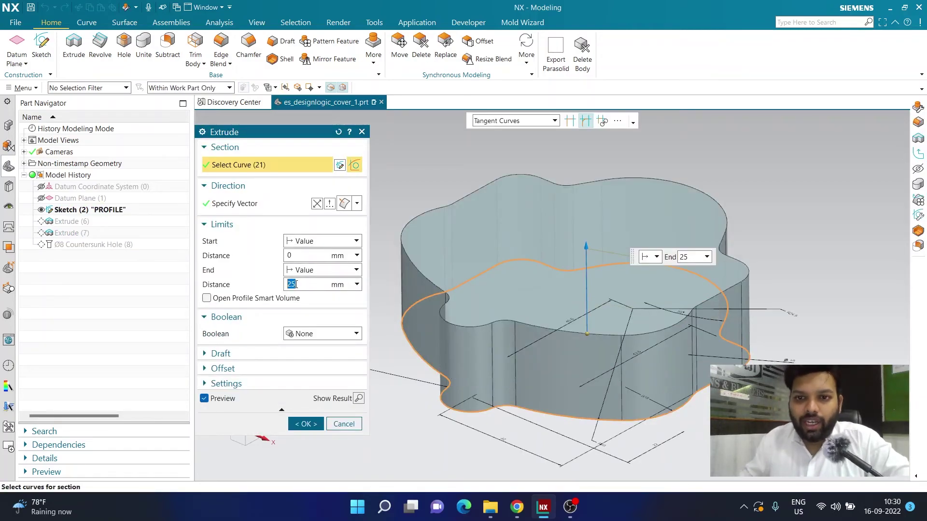
{"action": "key", "text": "Return"}
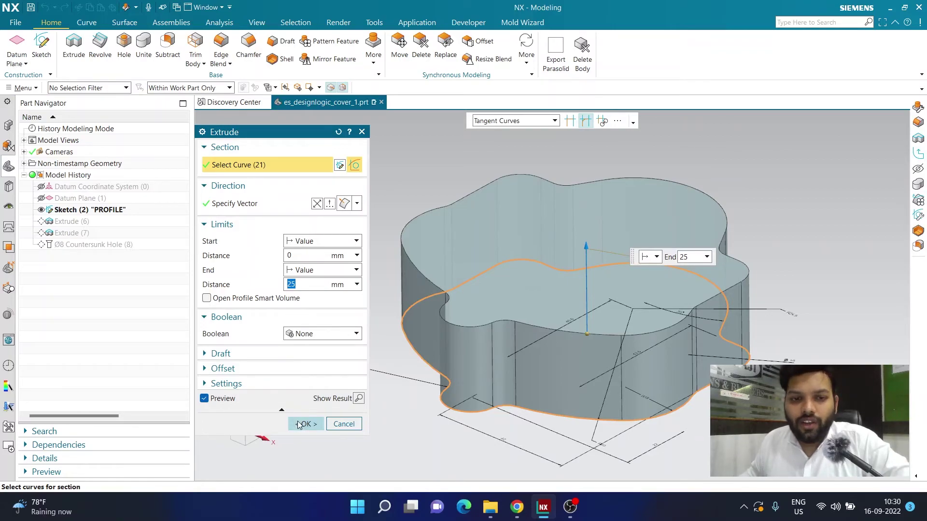
{"action": "left_click", "coordinate": [298, 423]}
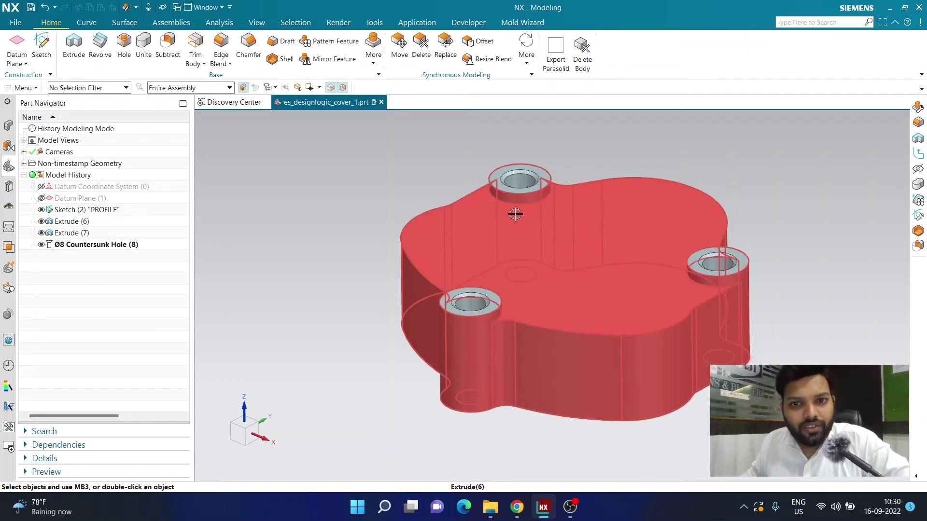
- Edit the countersunk hole feature to a 12 mm countersink diameter and a 10 mm hole diameter, and apply it
{"action": "scroll", "coordinate": [428, 201], "scroll_direction": "down", "scroll_amount": 2}
{"action": "scroll", "coordinate": [468, 175], "scroll_direction": "up", "scroll_amount": 3}
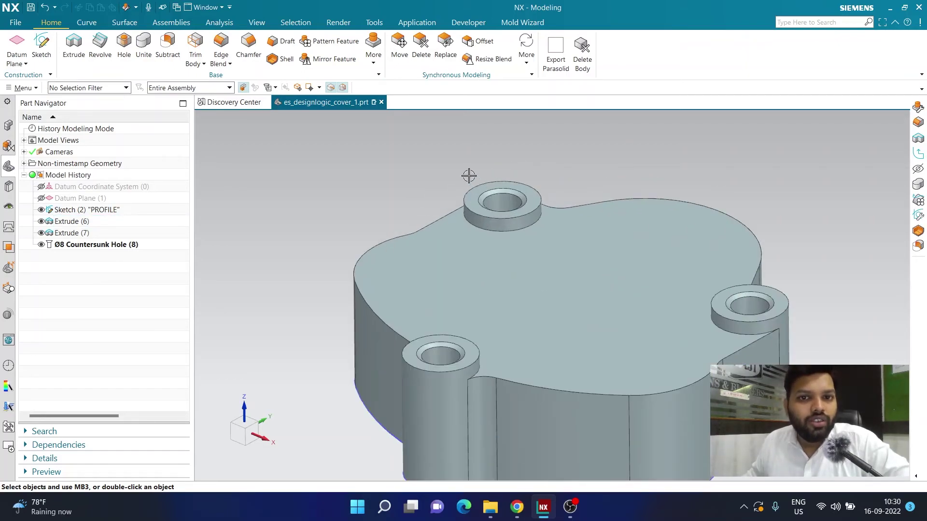
{"action": "double_click", "coordinate": [103, 245]}
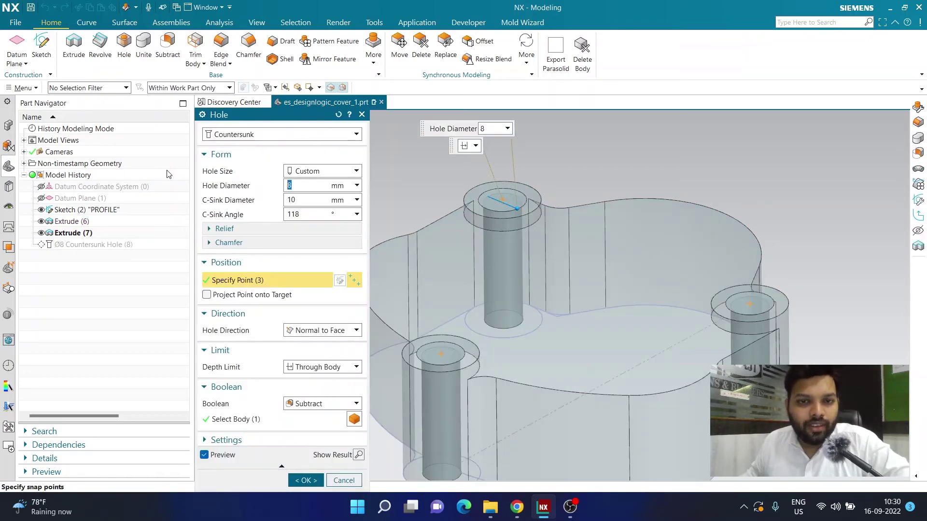
{"action": "double_click", "coordinate": [291, 200]}
{"action": "type", "text": "12"}
{"action": "key", "text": "Return"}
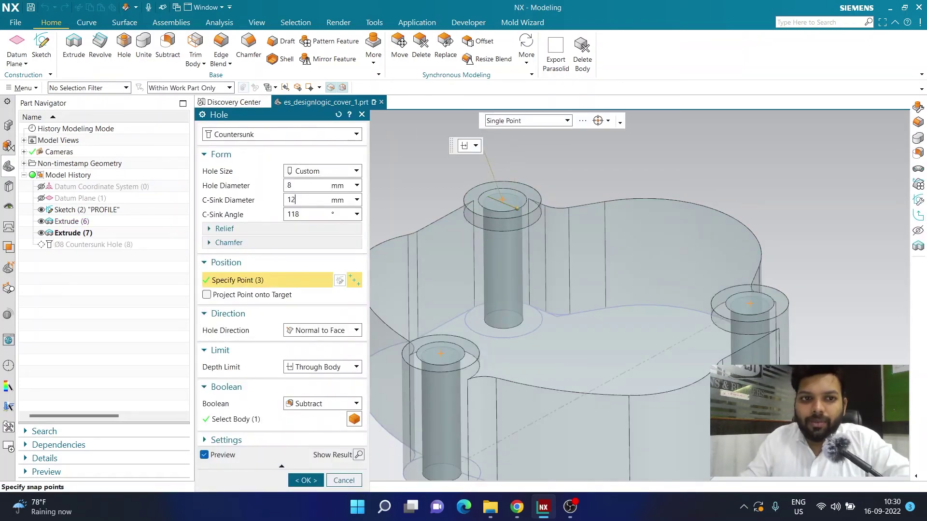
{"action": "double_click", "coordinate": [299, 184]}
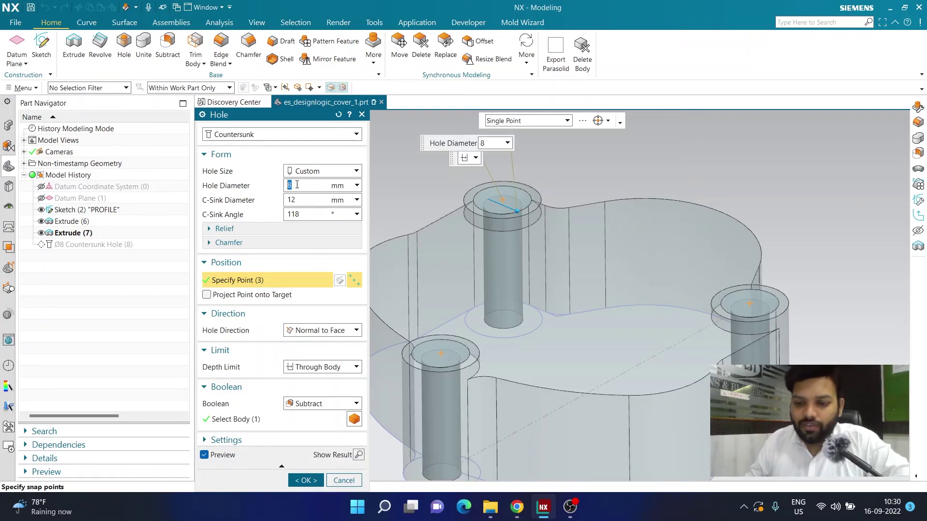
{"action": "double_click", "coordinate": [296, 185]}
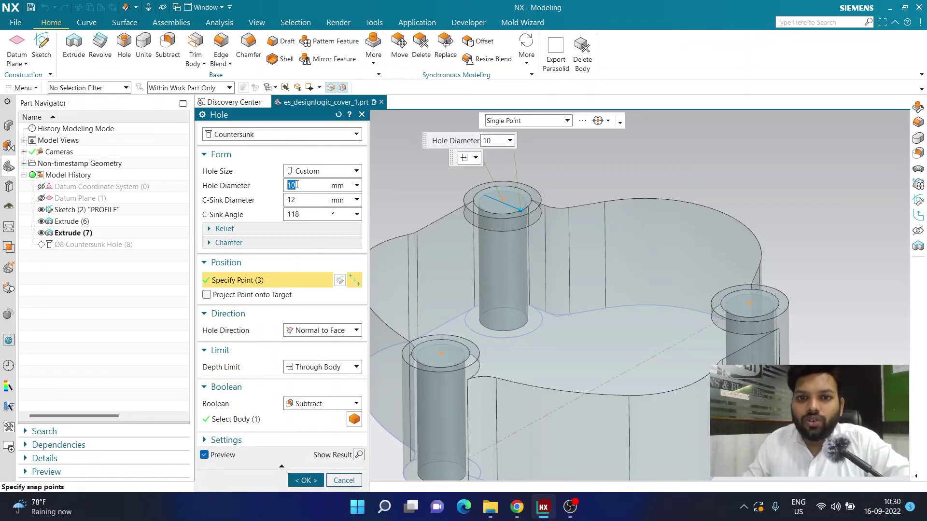
{"action": "scroll", "coordinate": [483, 184], "scroll_direction": "up", "scroll_amount": 5}
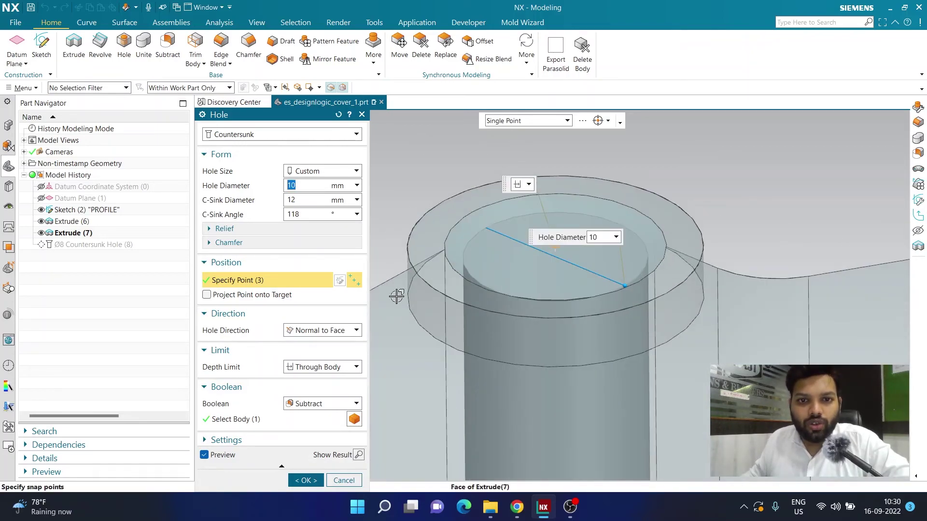
{"action": "left_click", "coordinate": [293, 481]}
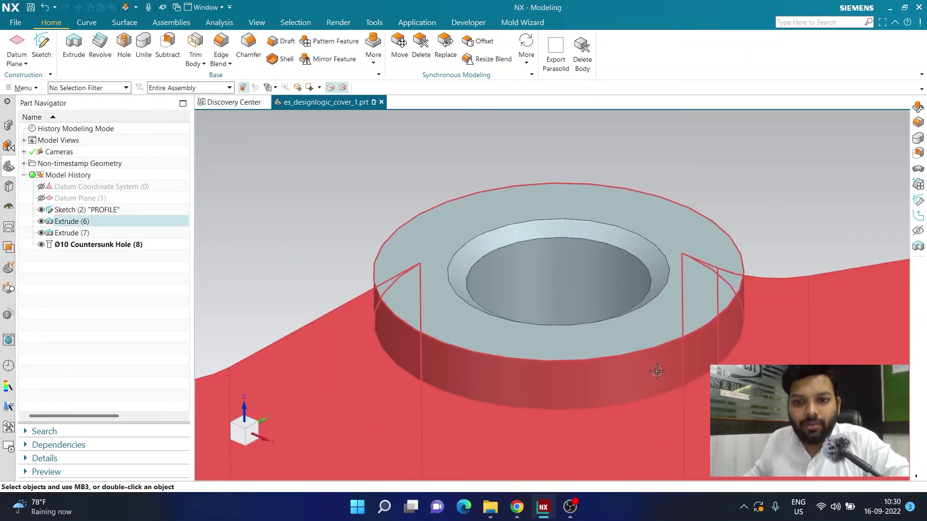
- Measure the outer cylindrical face of one boss, switching the radius result to diameter, and close the measurement without saving it
{"action": "scroll", "coordinate": [700, 219], "scroll_direction": "down", "scroll_amount": 5}
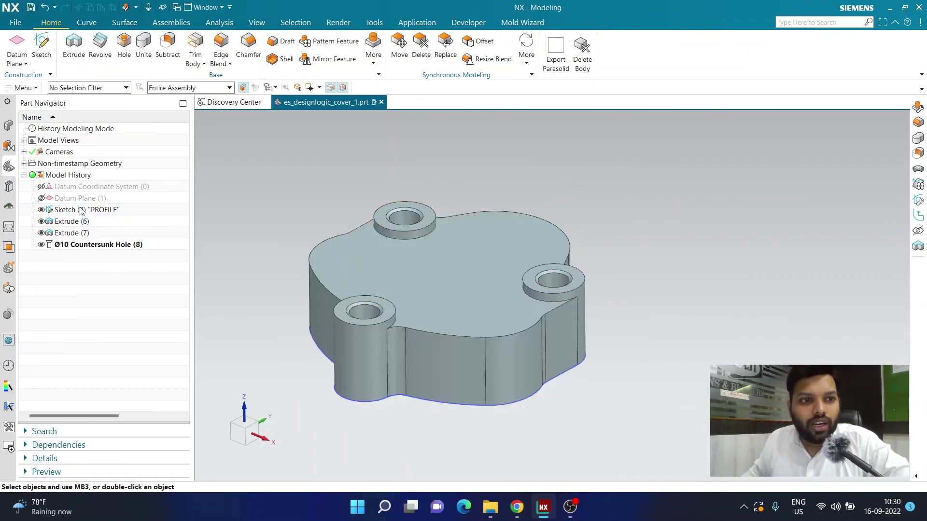
{"action": "left_click", "coordinate": [83, 213]}
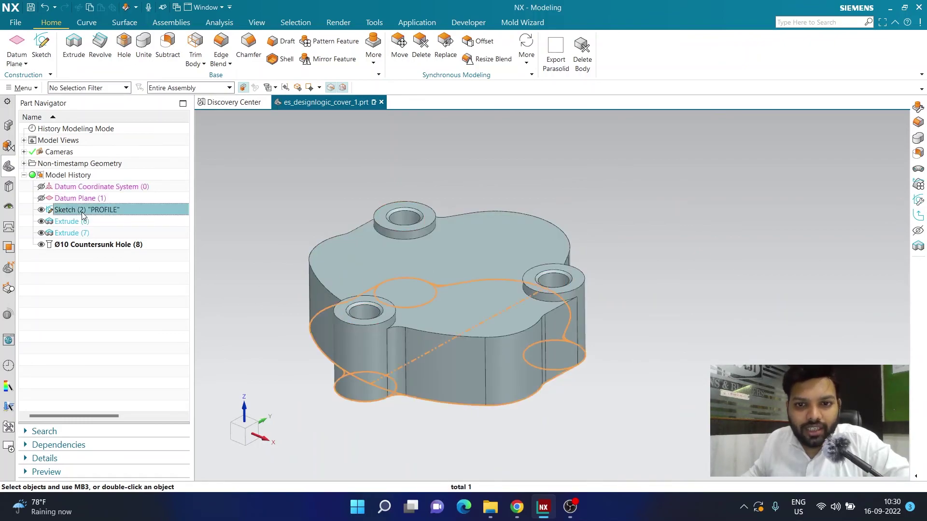
{"action": "double_click", "coordinate": [82, 213]}
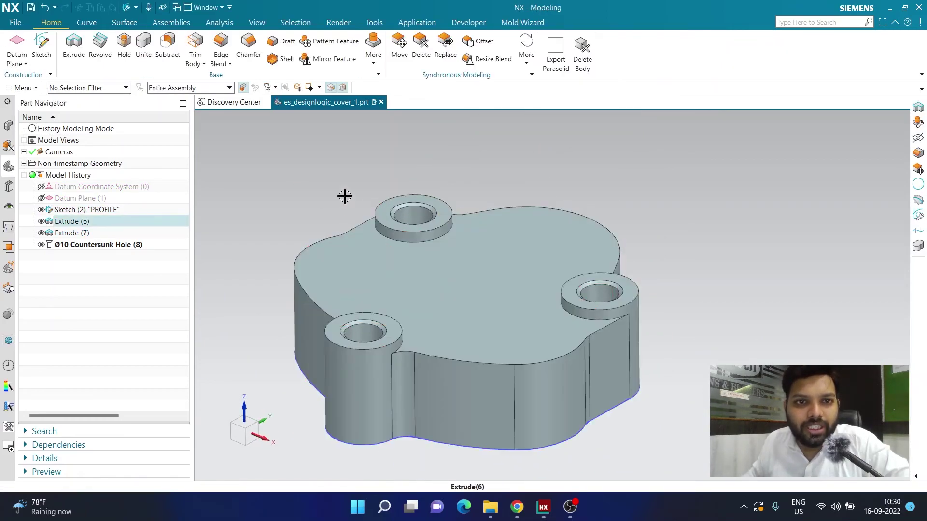
{"action": "left_click", "coordinate": [220, 22]}
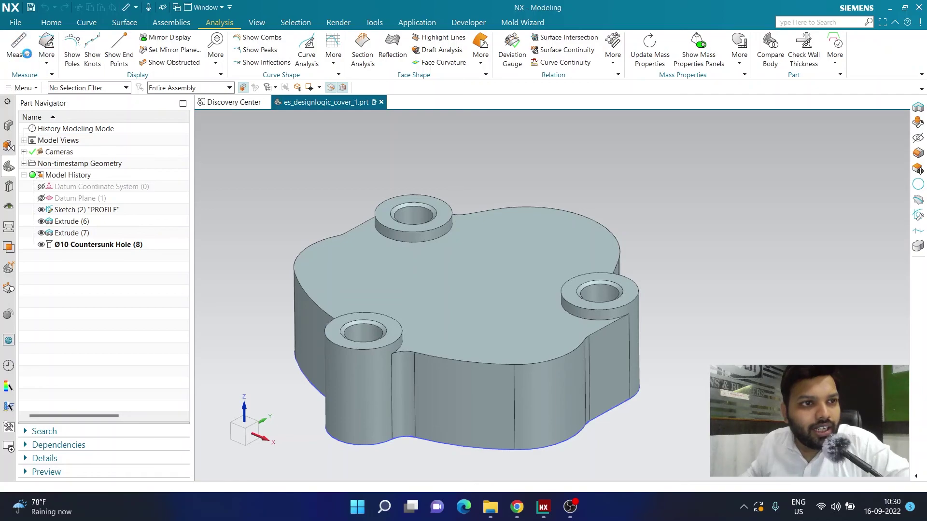
{"action": "left_click", "coordinate": [20, 45]}
{"action": "scroll", "coordinate": [598, 334], "scroll_direction": "up", "scroll_amount": 3}
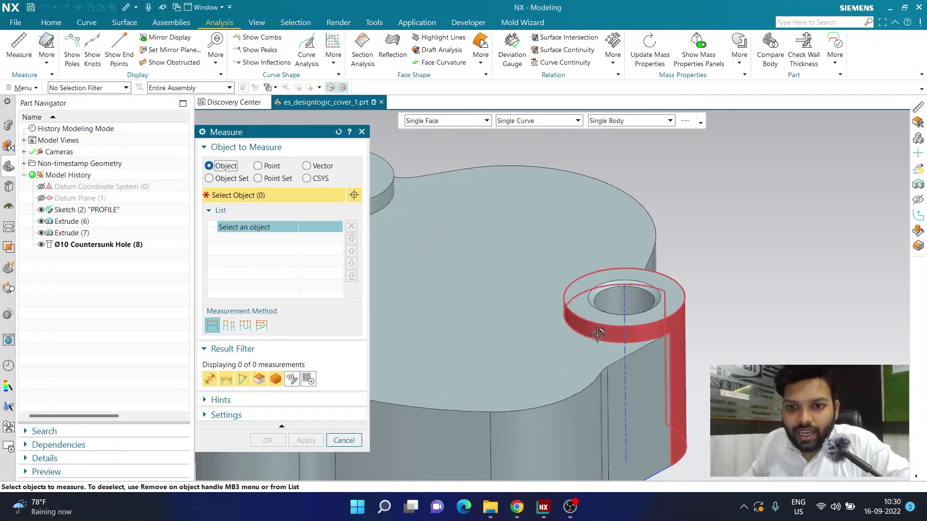
{"action": "left_click", "coordinate": [598, 335]}
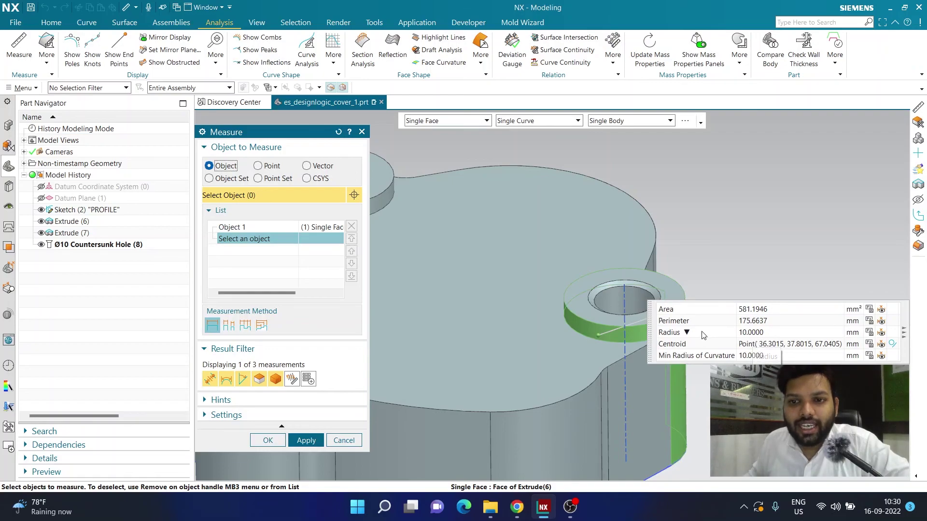
{"action": "left_click", "coordinate": [687, 333]}
{"action": "left_click", "coordinate": [690, 353]}
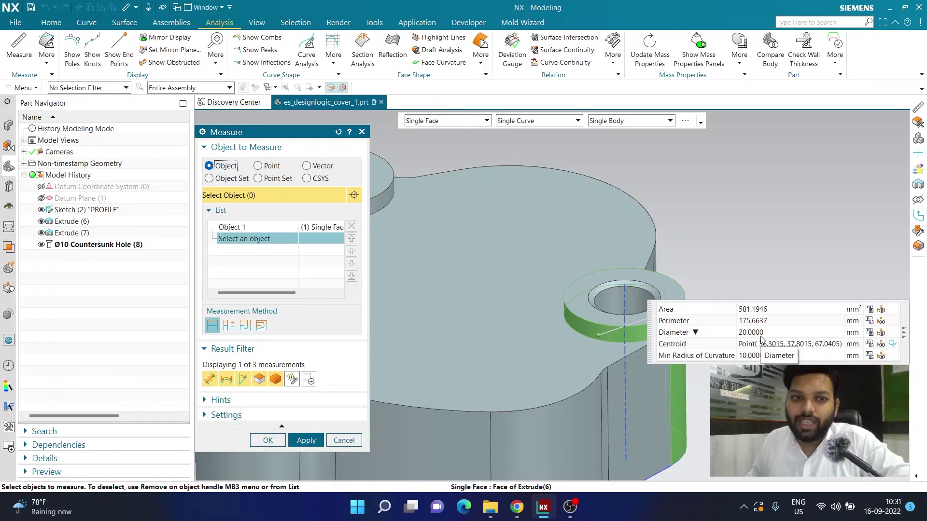
{"action": "left_click", "coordinate": [344, 440]}
{"action": "scroll", "coordinate": [513, 317], "scroll_direction": "down", "scroll_amount": 4}
{"action": "scroll", "coordinate": [530, 274], "scroll_direction": "up", "scroll_amount": 3}
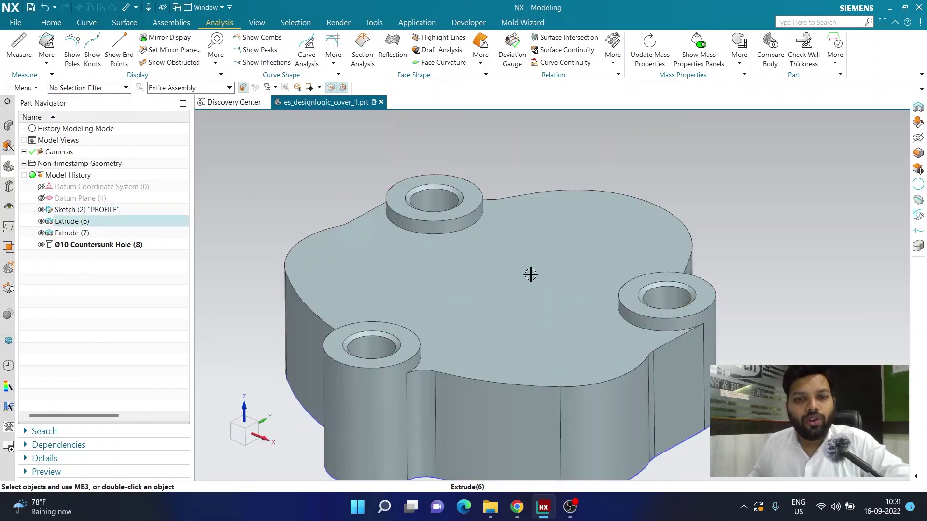
{"action": "scroll", "coordinate": [529, 273], "scroll_direction": "down", "scroll_amount": 1}
{"action": "scroll", "coordinate": [530, 273], "scroll_direction": "up", "scroll_amount": 1}
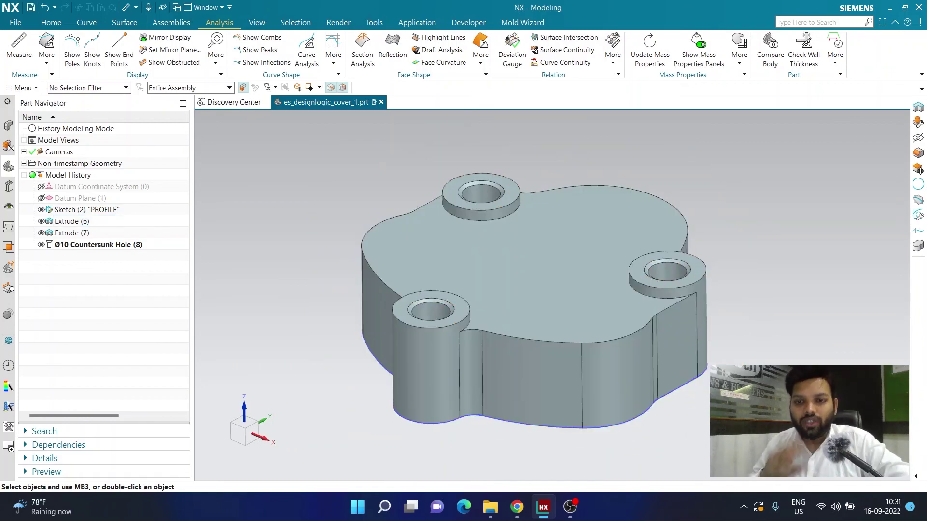